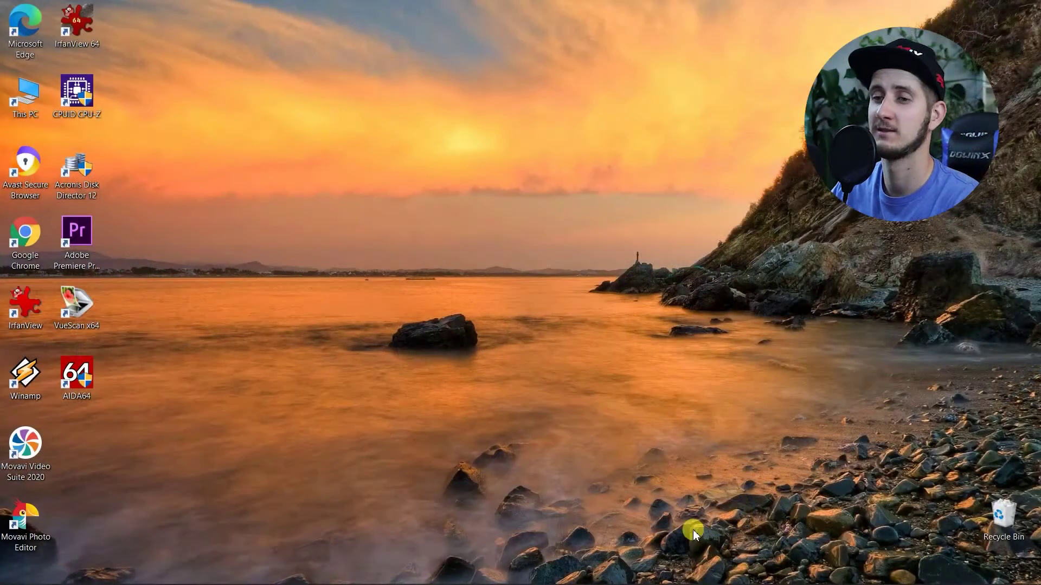
# Bring the Budget wireless mic project forward and Ctrl+scroll the timeline until V1 is expanded in view
pyautogui.moveTo(206, 561)
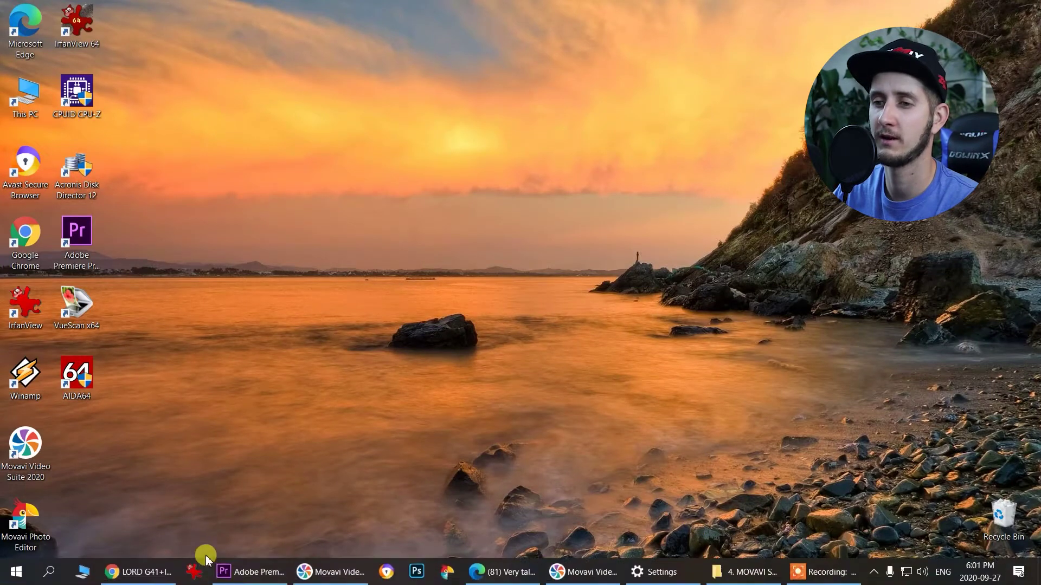
pyautogui.click(233, 572)
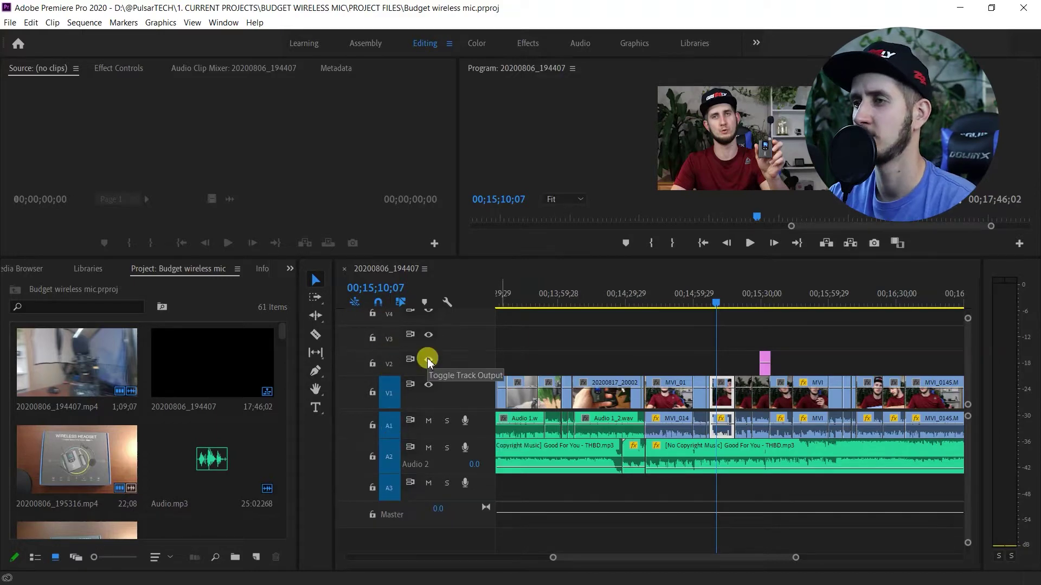
pyautogui.scroll(2, 430, 355)
pyautogui.scroll(-2, 428, 352)
pyautogui.scroll(2, 428, 352)
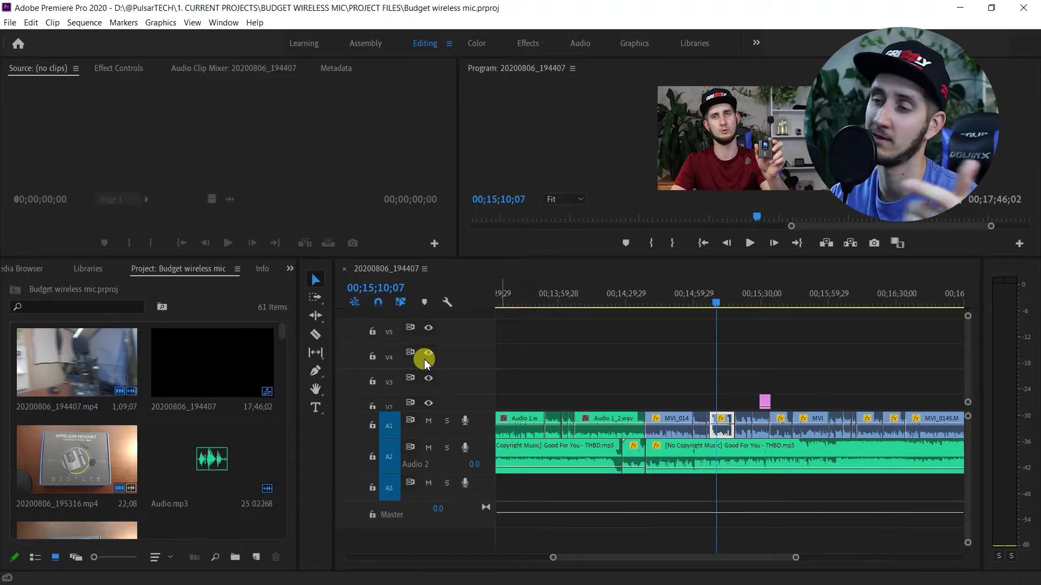
pyautogui.scroll(-2, 457, 376)
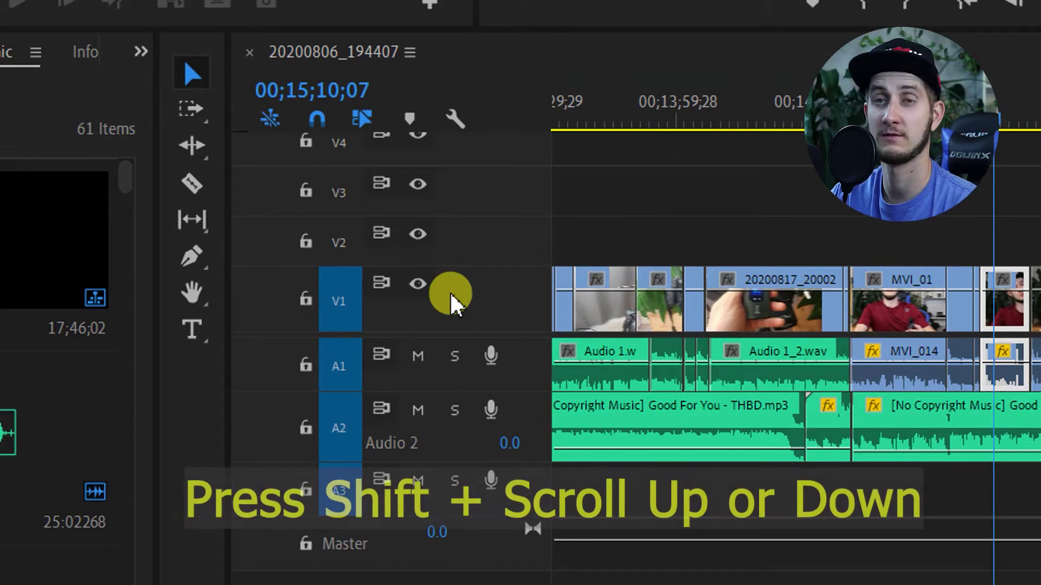
# Shift+scroll and Ctrl+Shift+scroll over the track headers to resize the video tracks, returning Video 1 to compact
pyautogui.scroll(3, 453, 303)
pyautogui.scroll(-2, 453, 304)
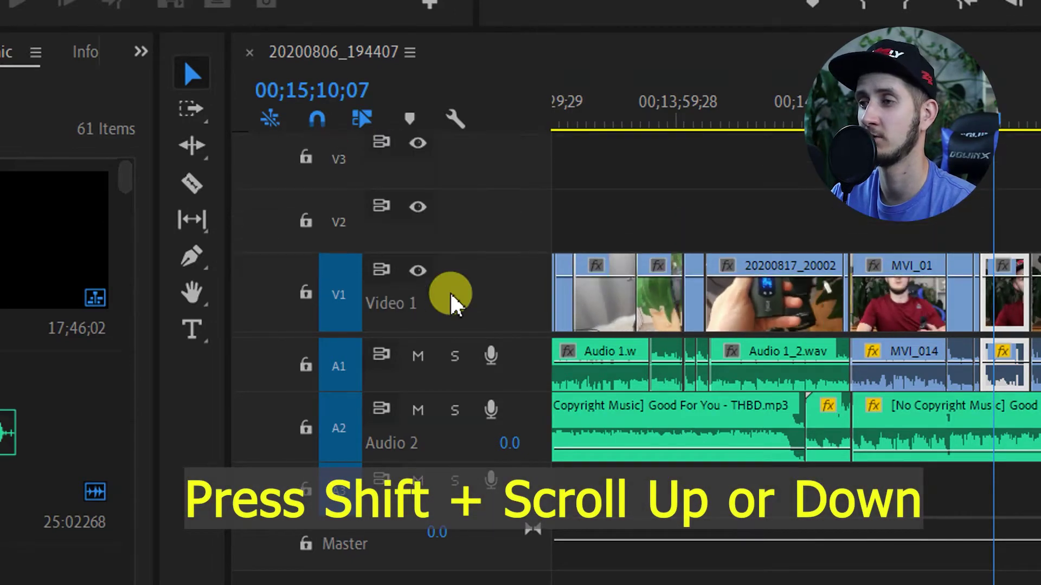
pyautogui.scroll(1, 453, 304)
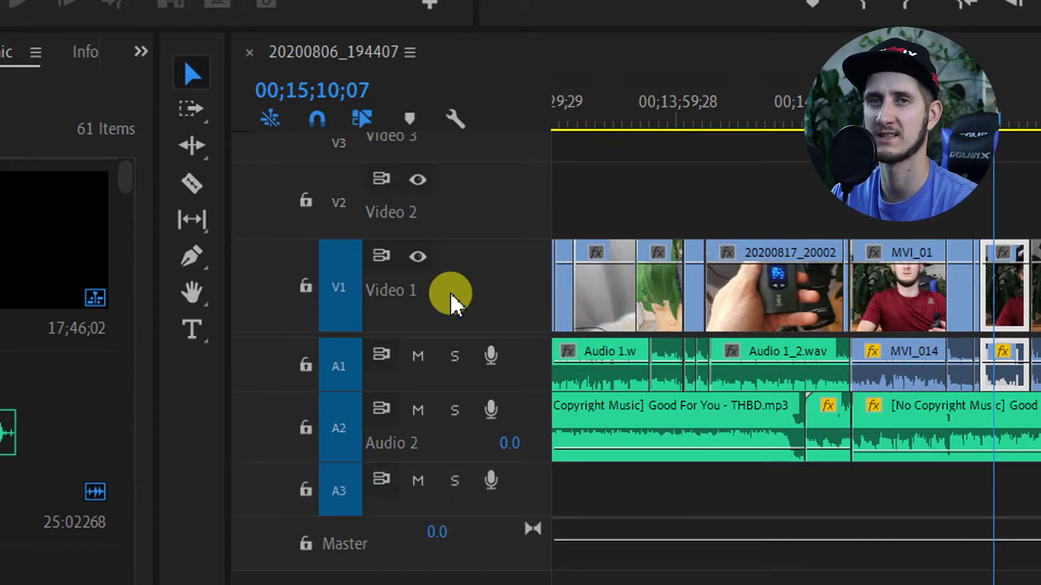
pyautogui.scroll(-1, 453, 304)
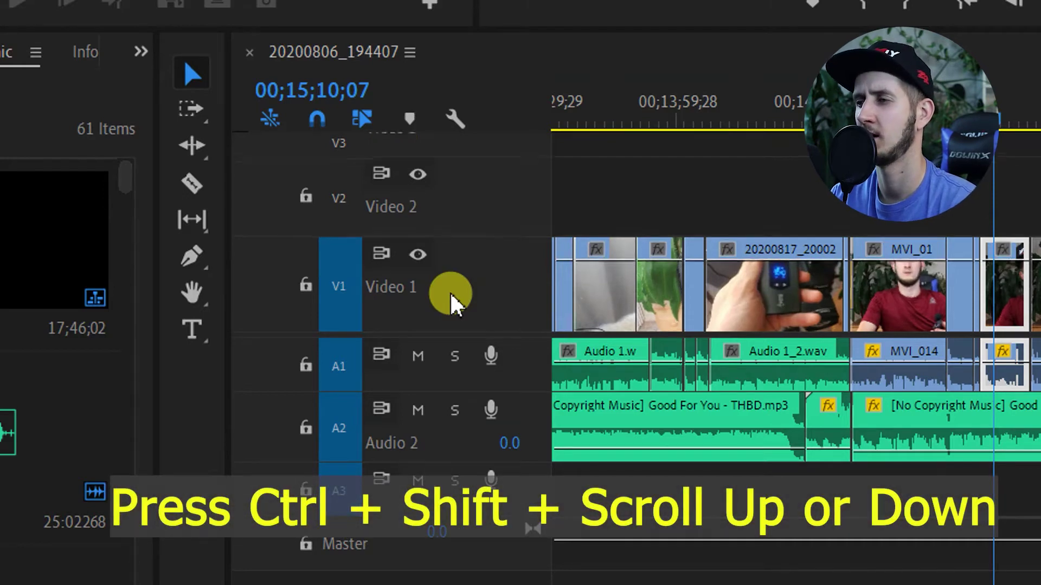
pyautogui.scroll(3, 452, 304)
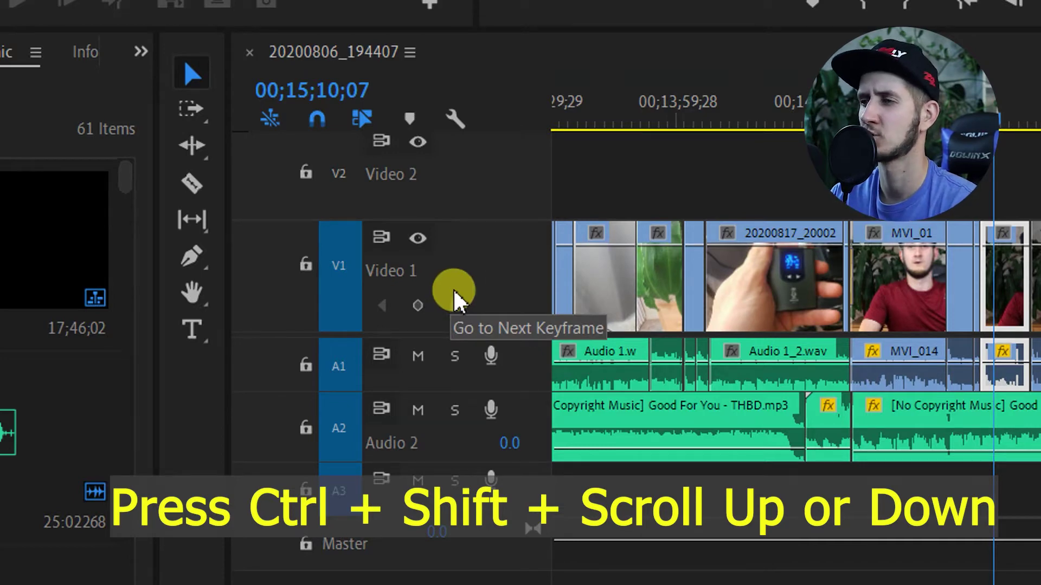
# Scroll over the audio headers to make A1 and A2 slightly taller, showing their waveforms
pyautogui.scroll(-1, 514, 269)
pyautogui.scroll(-3, 512, 266)
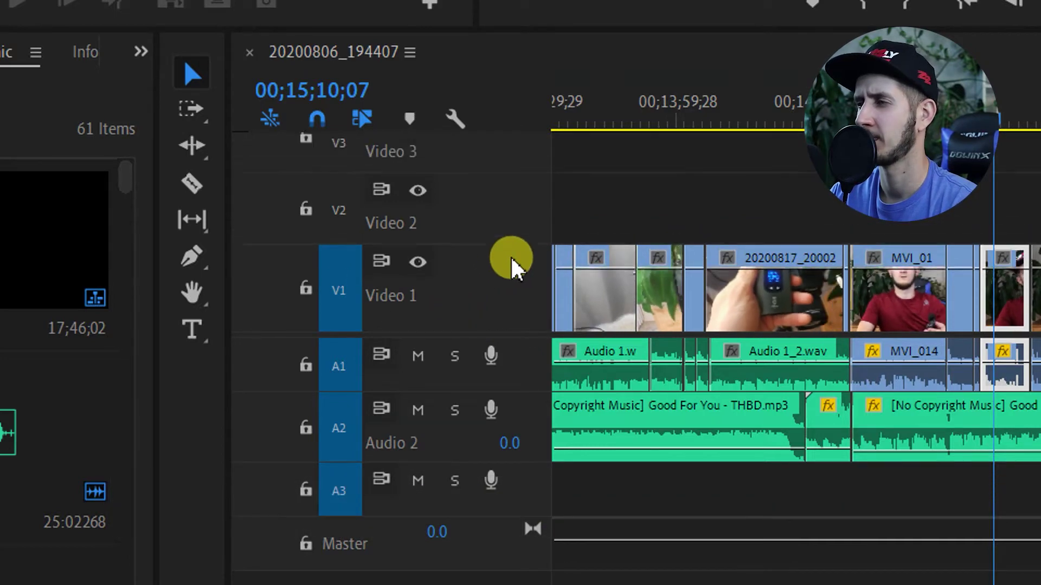
pyautogui.scroll(-3, 502, 240)
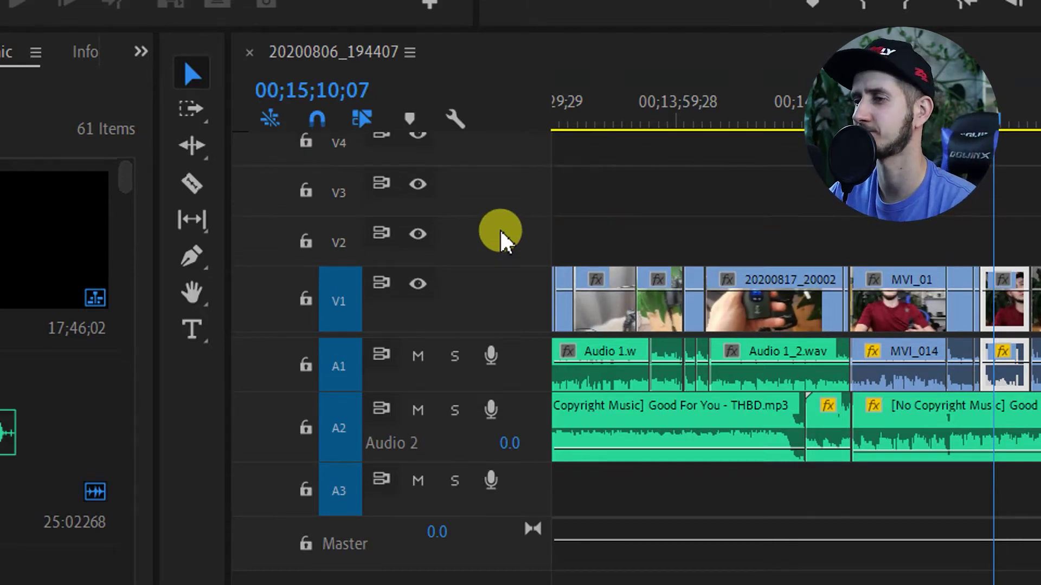
pyautogui.scroll(1, 516, 412)
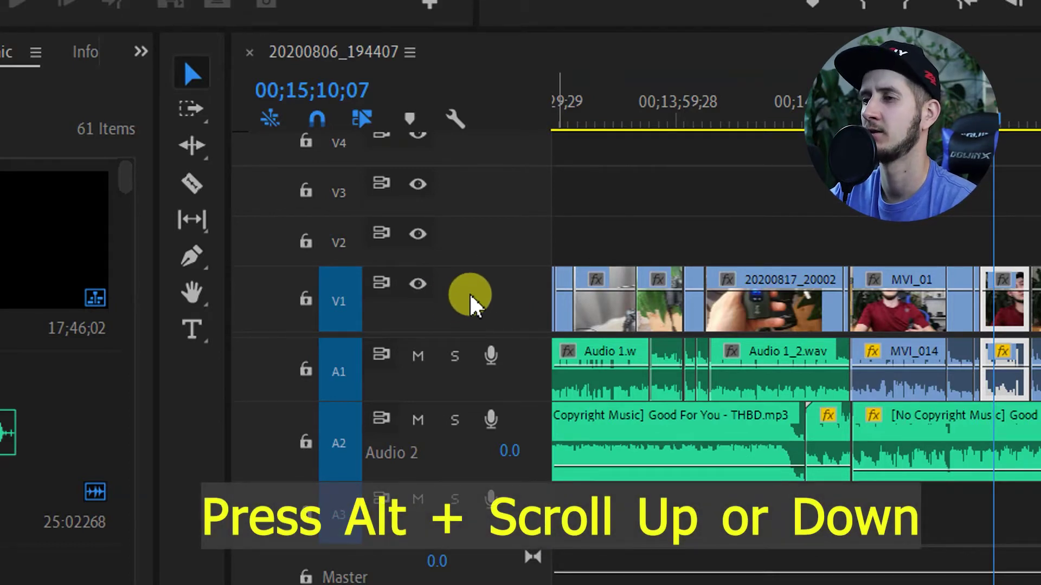
# Alt+scroll over the V1 header to enlarge Video 1, then shrink it so V2–V4 and A3 appear
pyautogui.scroll(4, 470, 303)
pyautogui.scroll(-3, 471, 304)
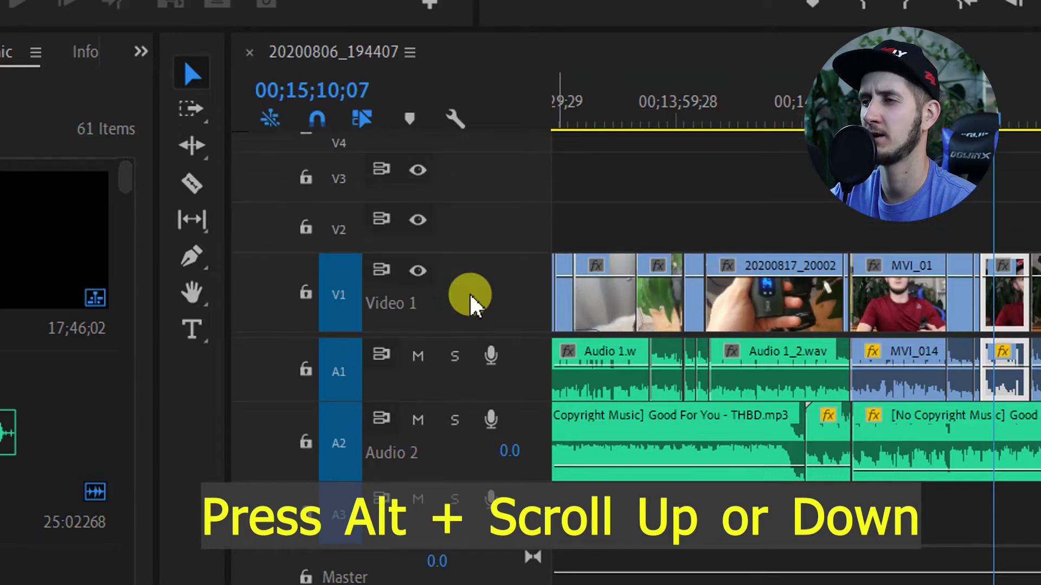
pyautogui.scroll(-1, 470, 304)
pyautogui.scroll(-1, 470, 304)
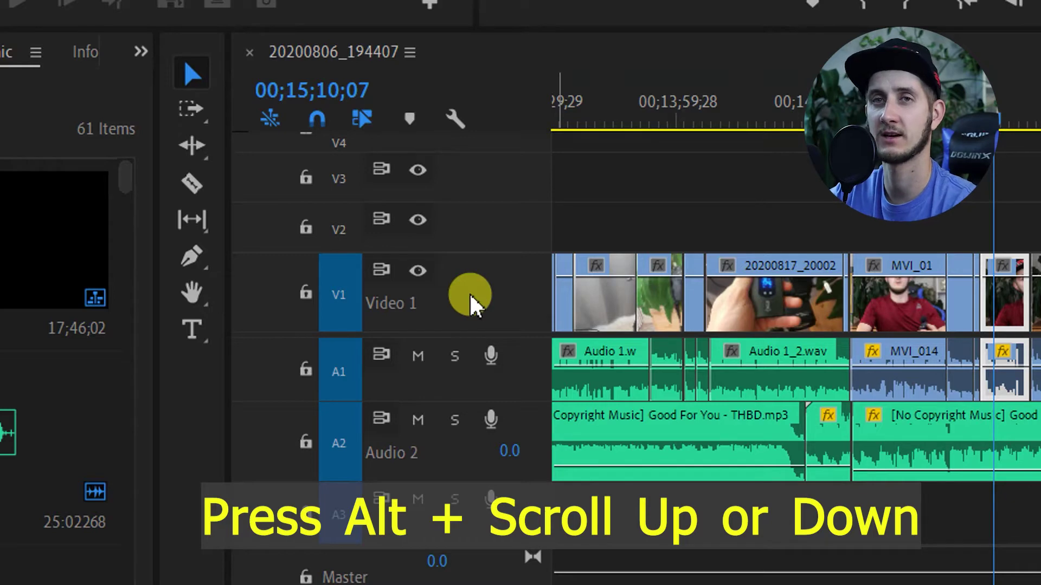
pyautogui.scroll(2, 471, 304)
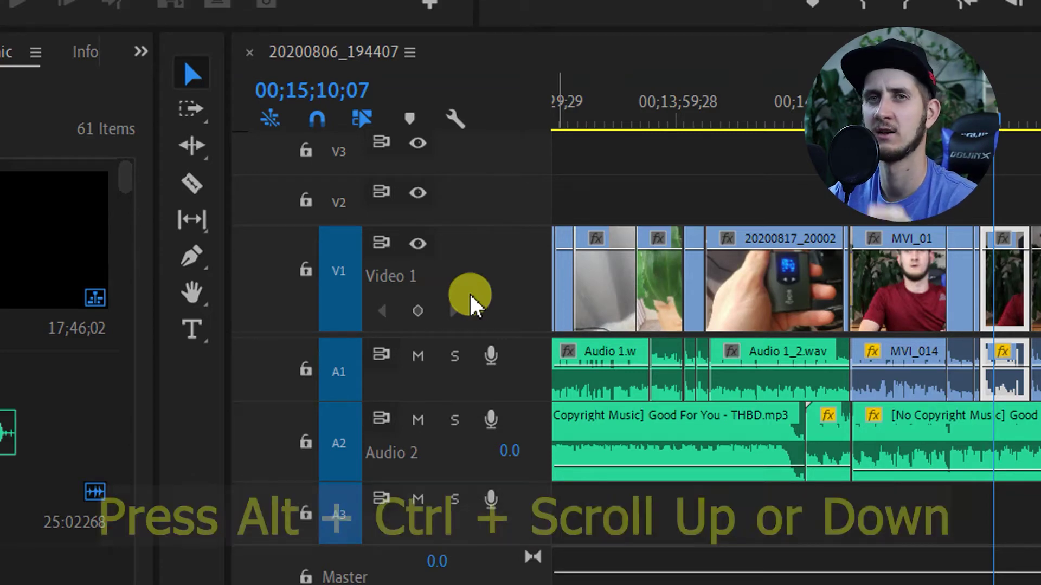
pyautogui.scroll(3, 469, 304)
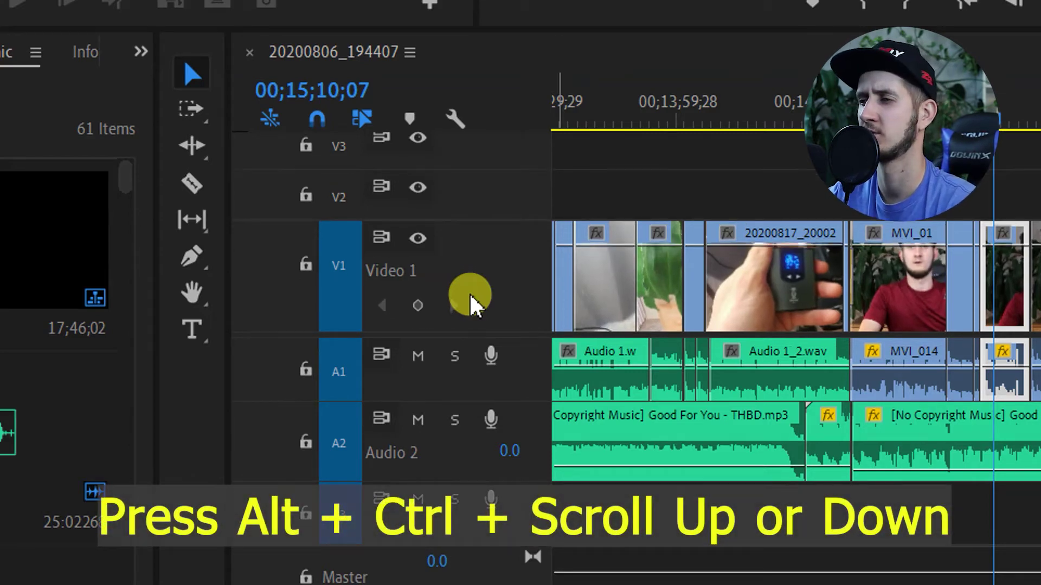
pyautogui.scroll(-2, 469, 303)
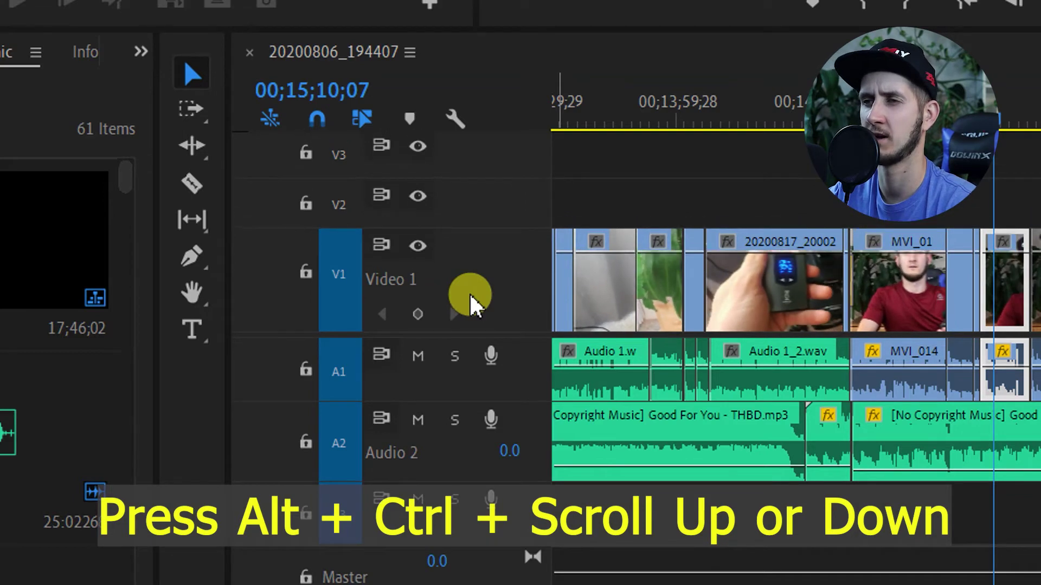
pyautogui.scroll(-1, 469, 304)
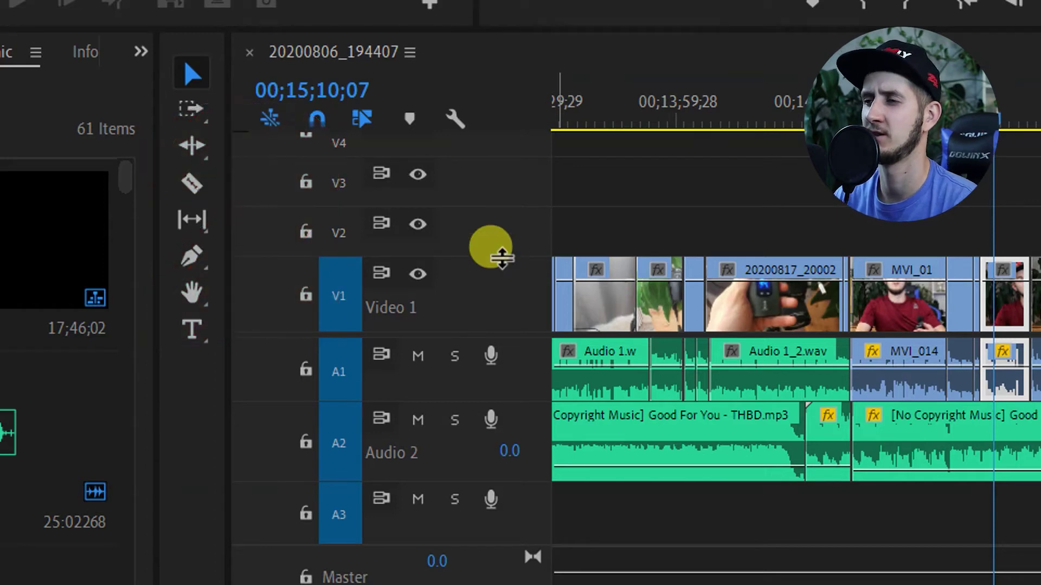
# Drag track boundaries to test Video 1's height, then shrink V2 and V3 until V5 appears
pyautogui.click(502, 259)
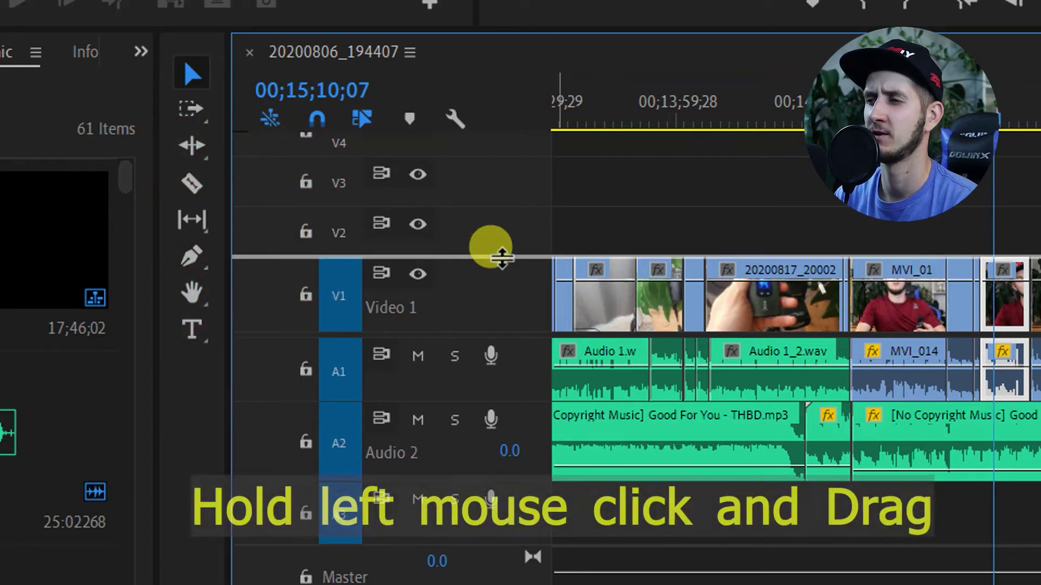
pyautogui.moveTo(502, 258)
pyautogui.mouseDown()
pyautogui.moveTo(483, 221)
pyautogui.moveTo(495, 278)
pyautogui.mouseUp()
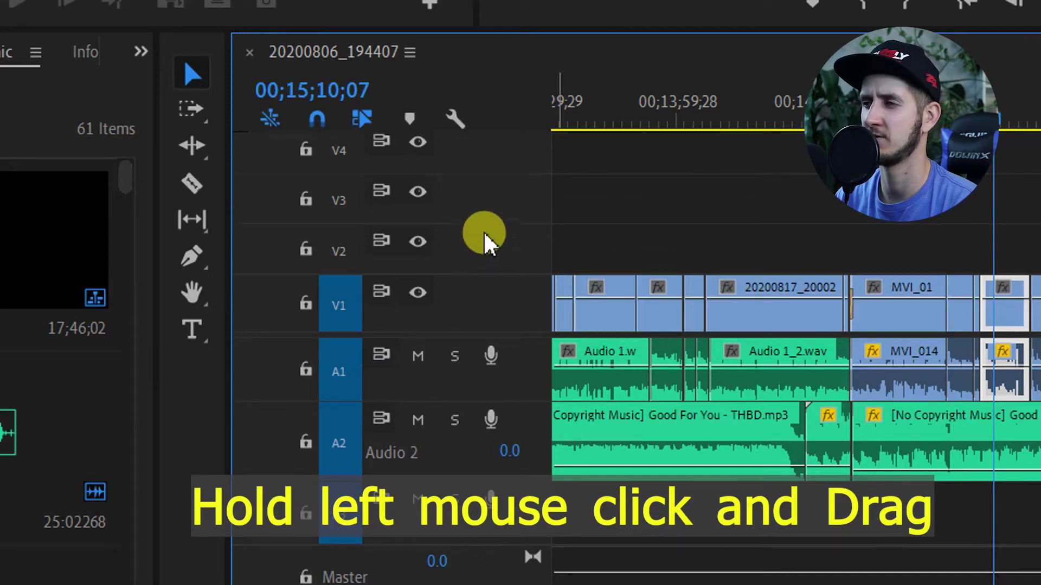
pyautogui.moveTo(481, 226); pyautogui.dragTo(483, 242)
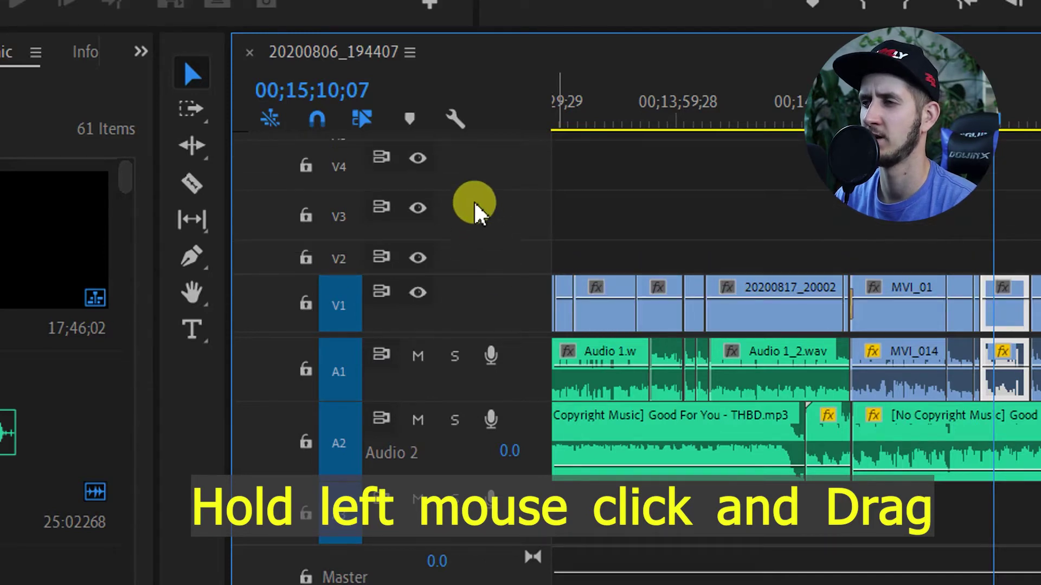
pyautogui.moveTo(470, 191); pyautogui.dragTo(472, 211)
# Resize the V4 track and drag V2 a bit taller
pyautogui.moveTo(465, 165); pyautogui.dragTo(469, 190)
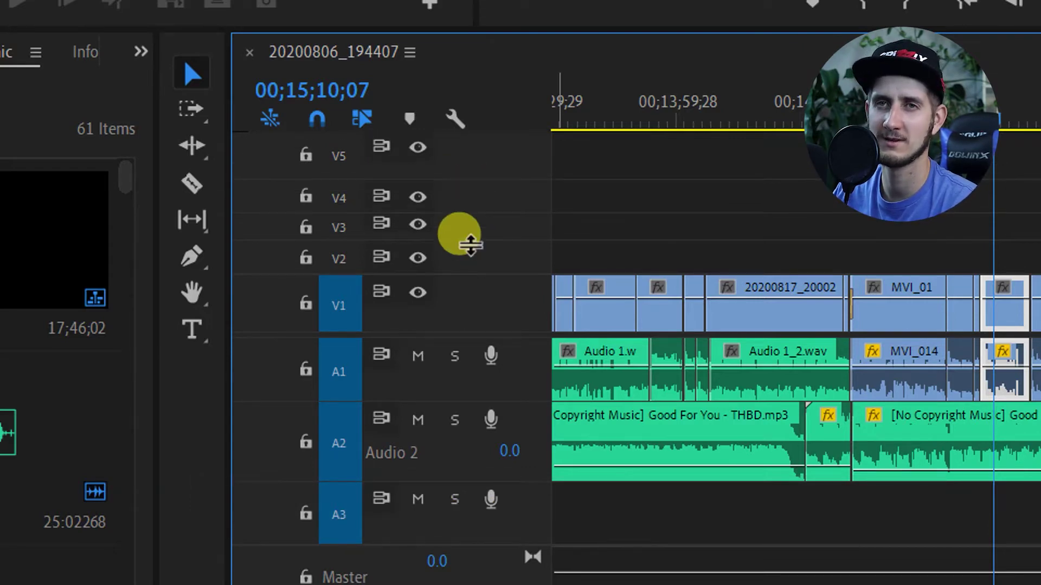
pyautogui.moveTo(470, 245)
pyautogui.mouseDown()
pyautogui.moveTo(468, 230)
pyautogui.moveTo(455, 241)
pyautogui.mouseUp()
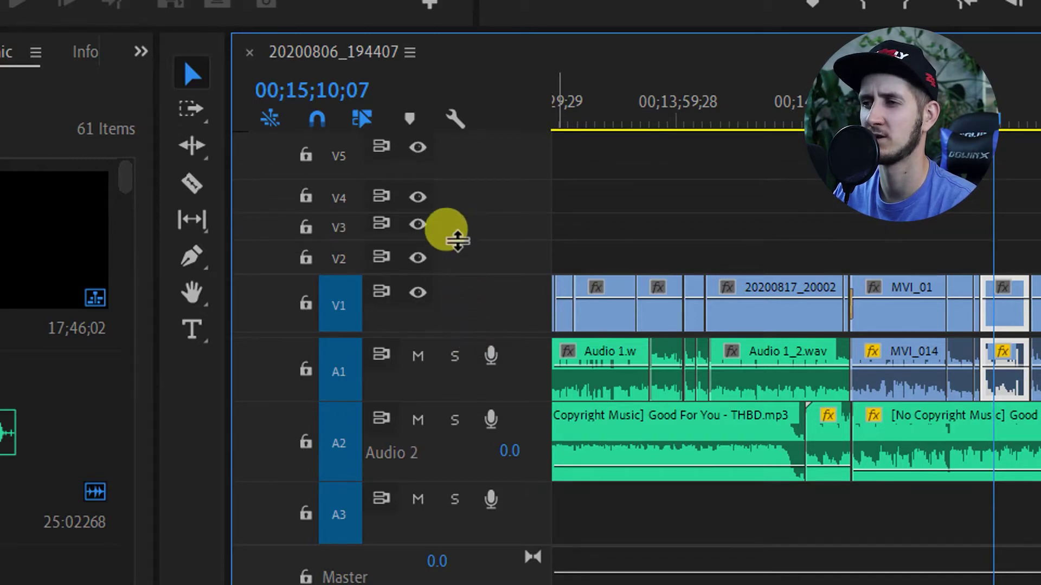
pyautogui.moveTo(456, 239)
pyautogui.mouseDown()
pyautogui.moveTo(462, 200)
pyautogui.moveTo(464, 226)
pyautogui.mouseUp()
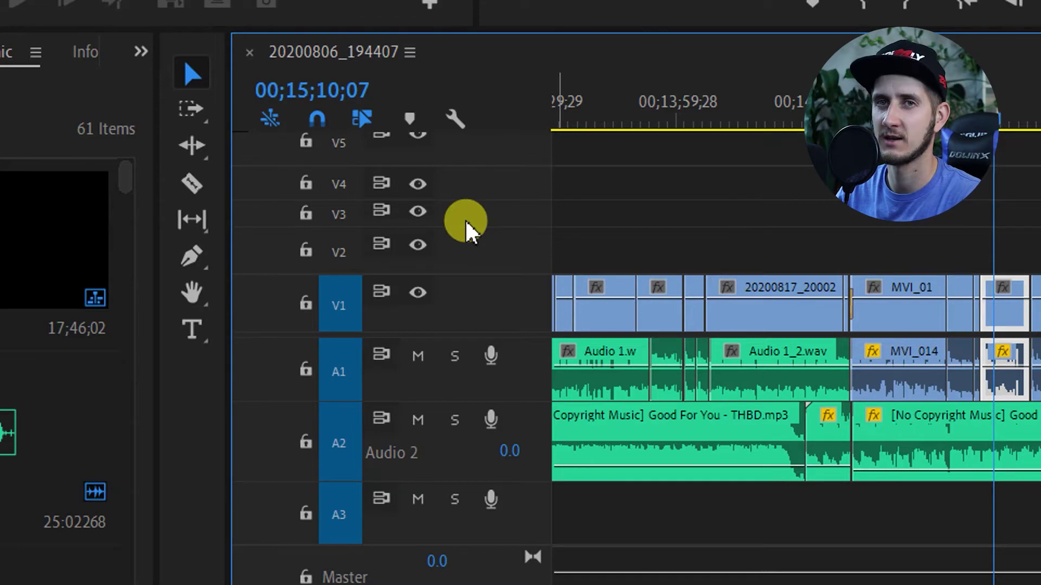
# Double-click the V2 and Video 1 headers to expand each and collapse it back to normal
pyautogui.doubleClick(479, 249)
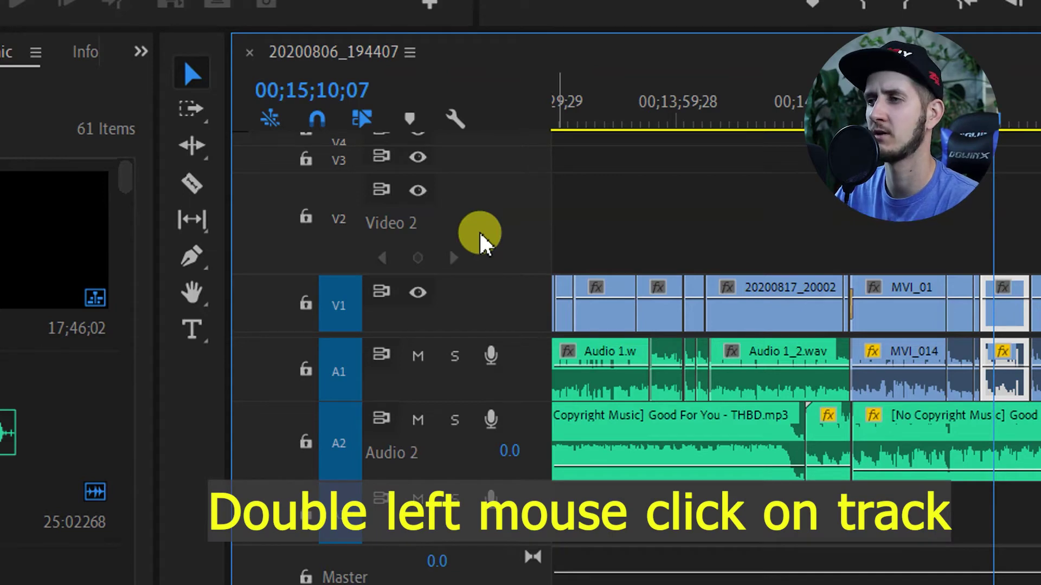
pyautogui.doubleClick(519, 223)
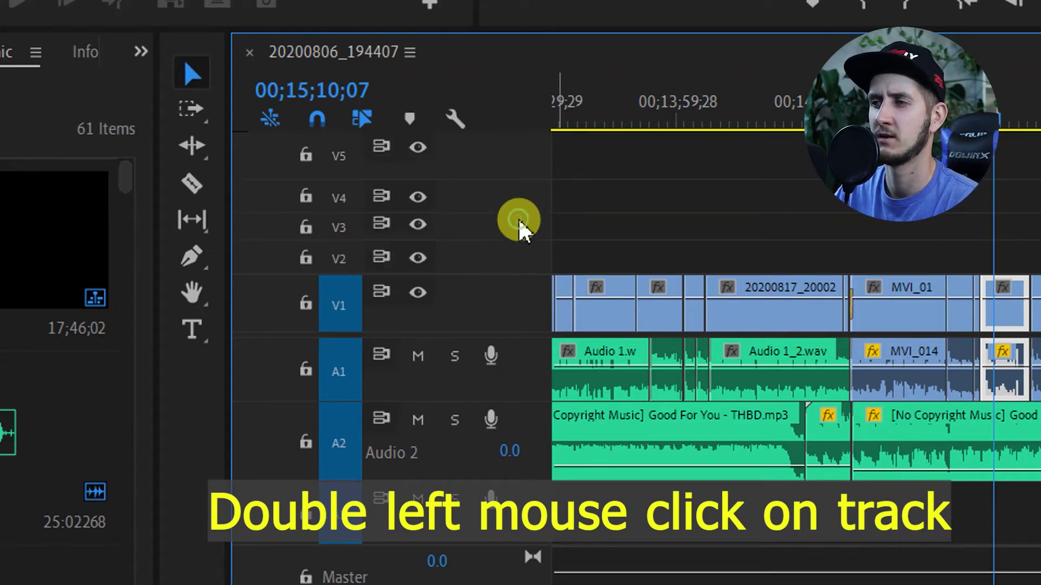
pyautogui.doubleClick(495, 290)
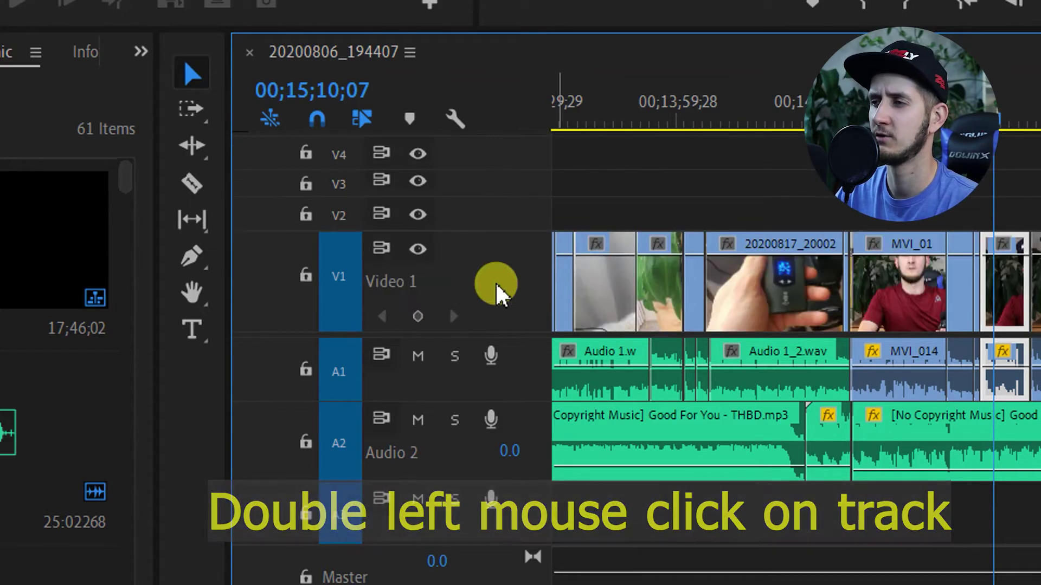
pyautogui.doubleClick(495, 287)
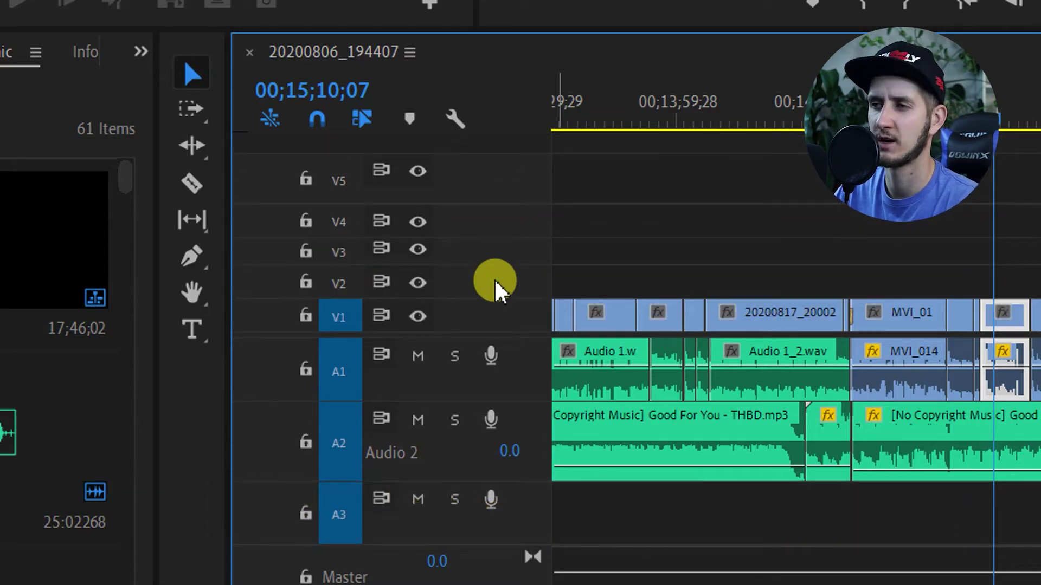
# Collapse the expanded A1, A3 and A2 audio tracks to normal height by double-clicking their headers
pyautogui.doubleClick(512, 367)
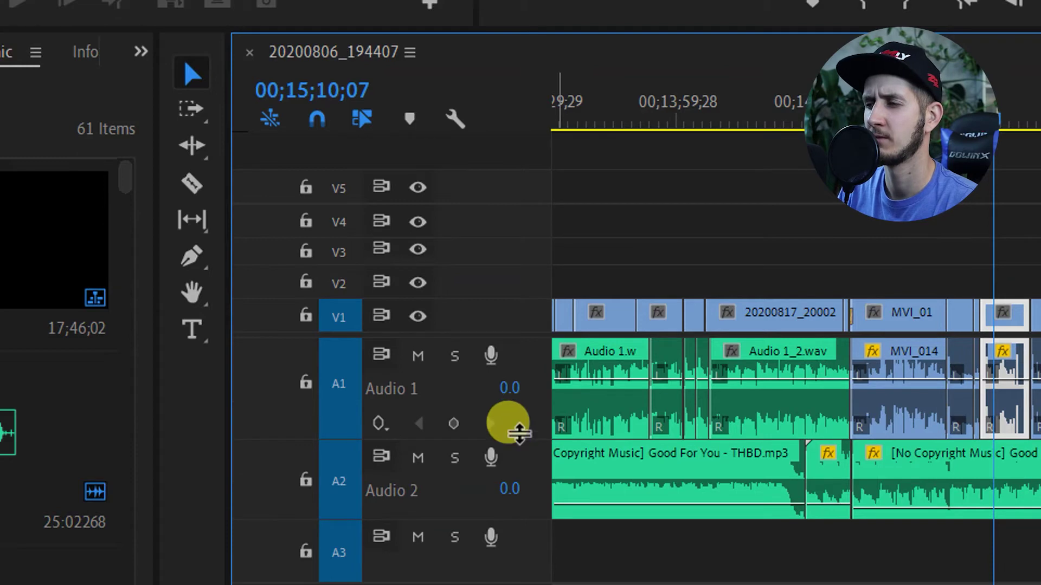
pyautogui.doubleClick(512, 425)
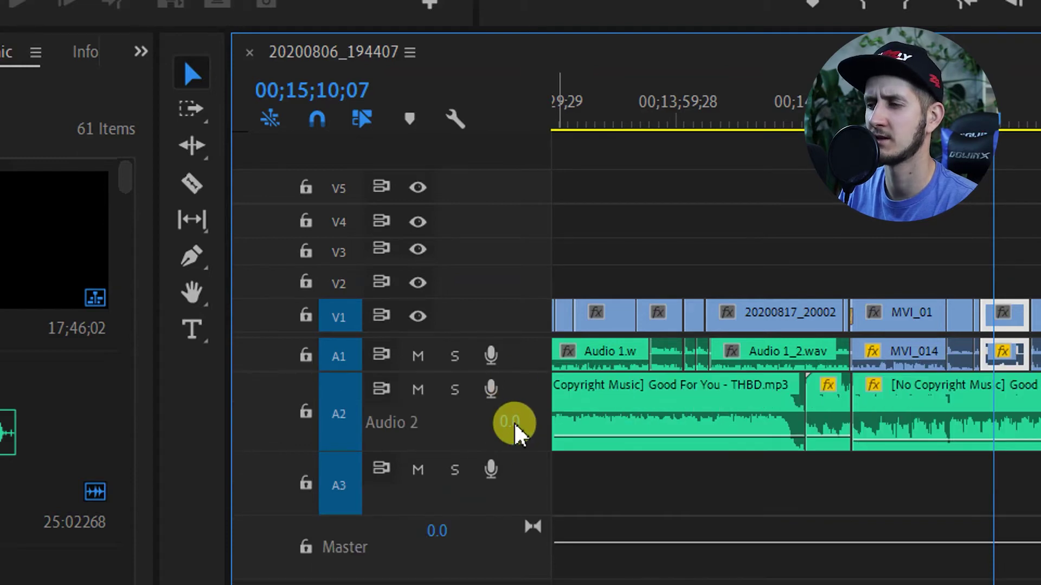
pyautogui.doubleClick(519, 473)
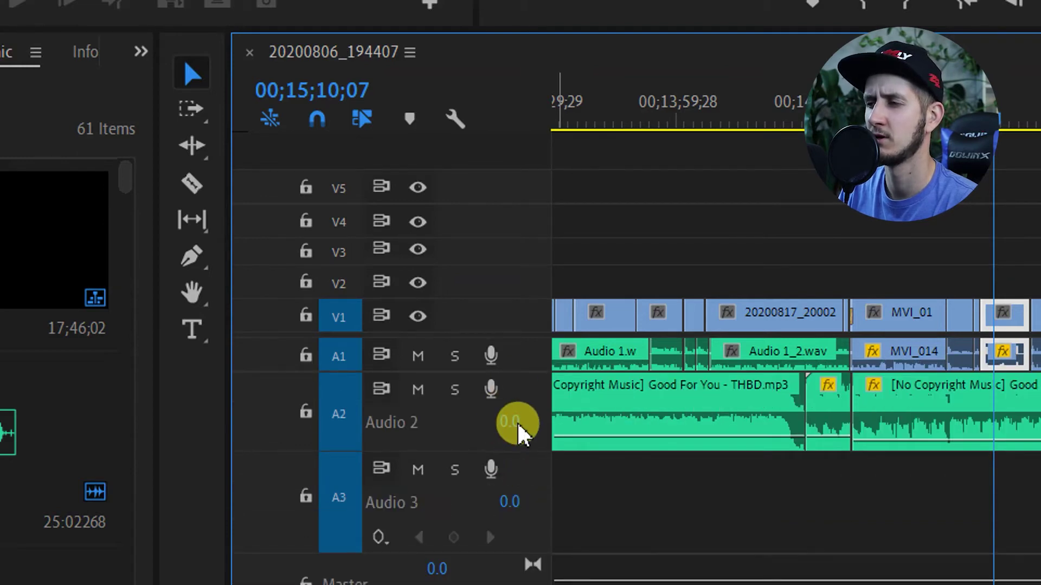
pyautogui.doubleClick(523, 477)
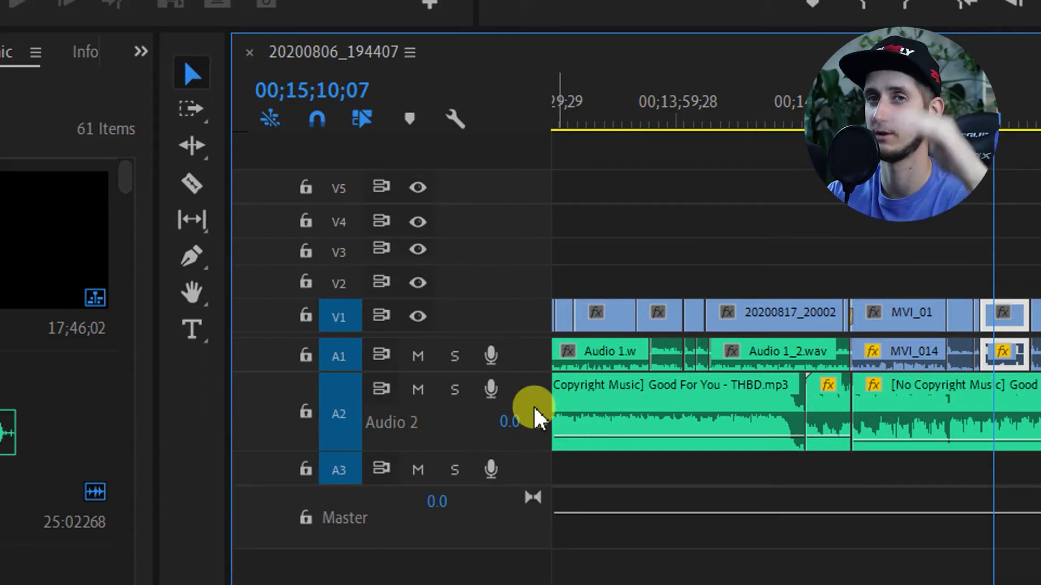
pyautogui.doubleClick(534, 418)
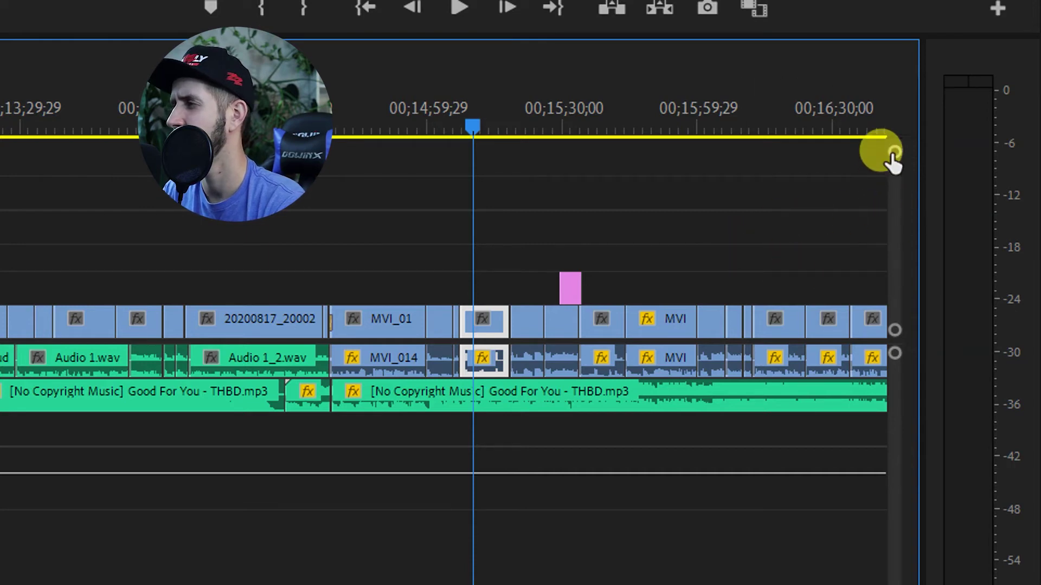
# Drag the vertical scrollbar end handle up to make Video 1 tall enough to show clip thumbnails
pyautogui.moveTo(894, 156); pyautogui.dragTo(876, 126)
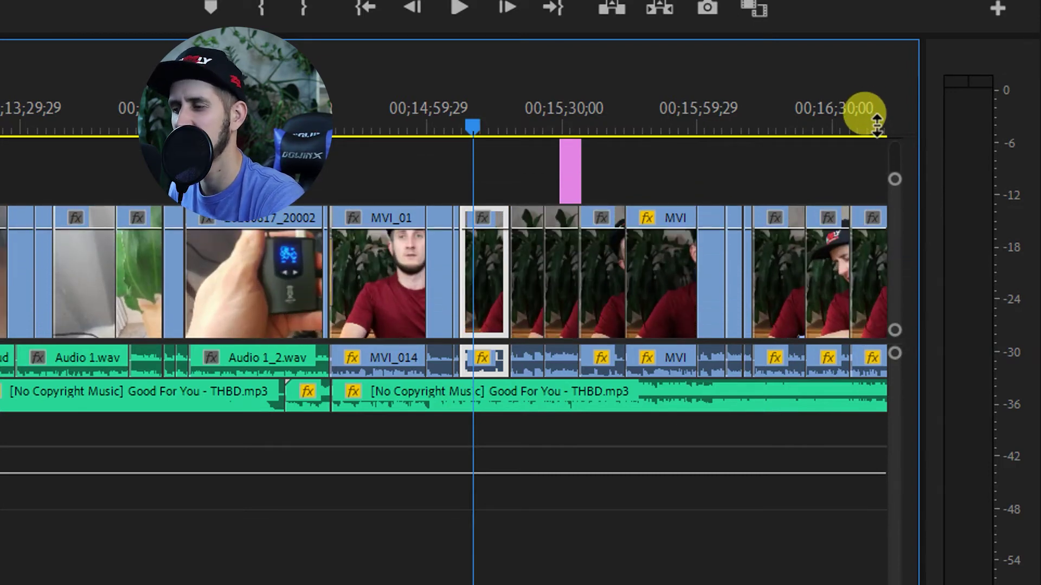
pyautogui.moveTo(876, 126); pyautogui.dragTo(867, 60)
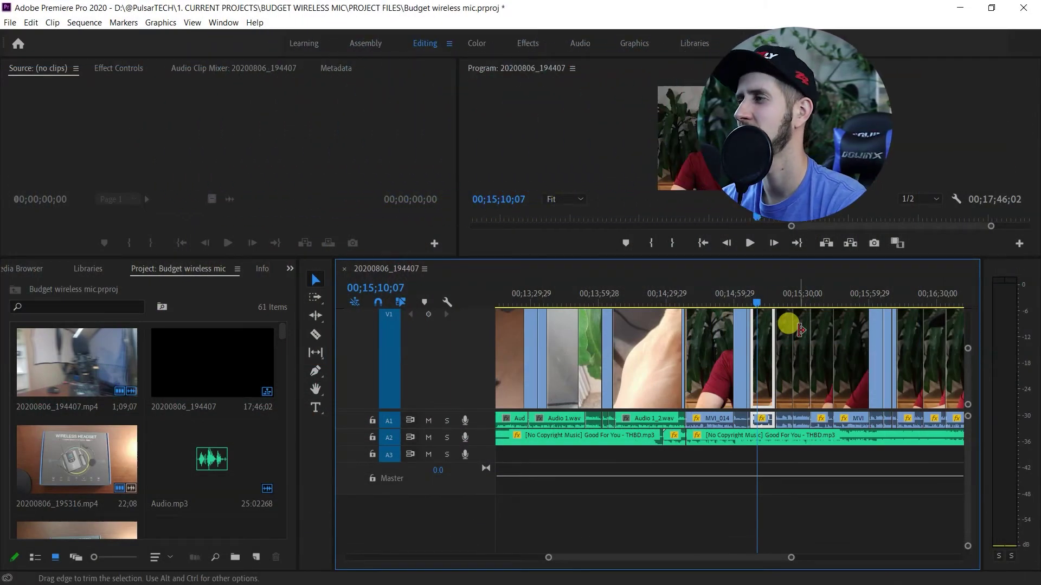
# Double-click the V1, V2 and V5 headers to collapse each tall video track to normal height
pyautogui.doubleClick(452, 382)
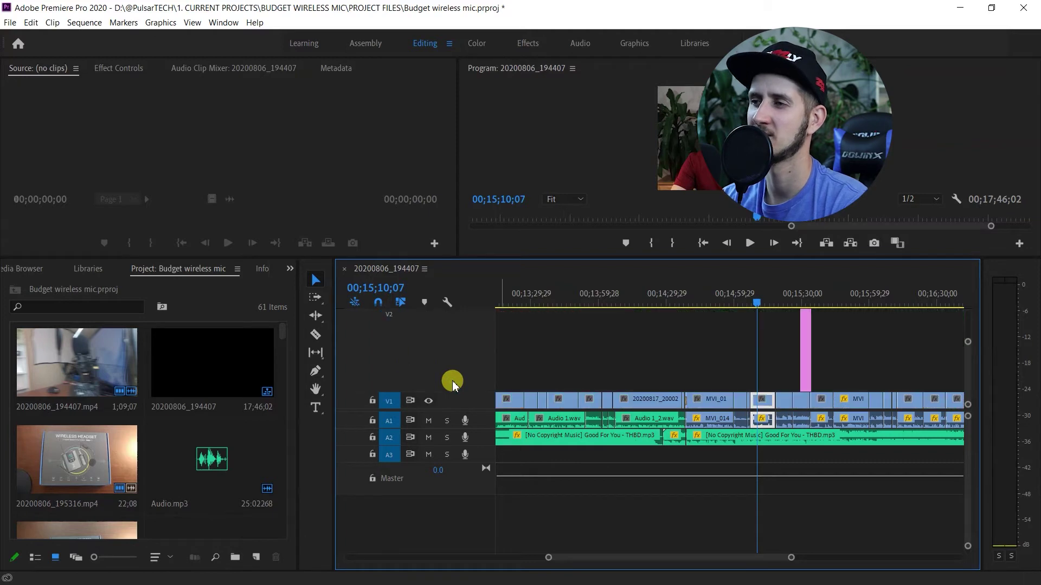
pyautogui.doubleClick(457, 359)
pyautogui.scroll(2, 461, 350)
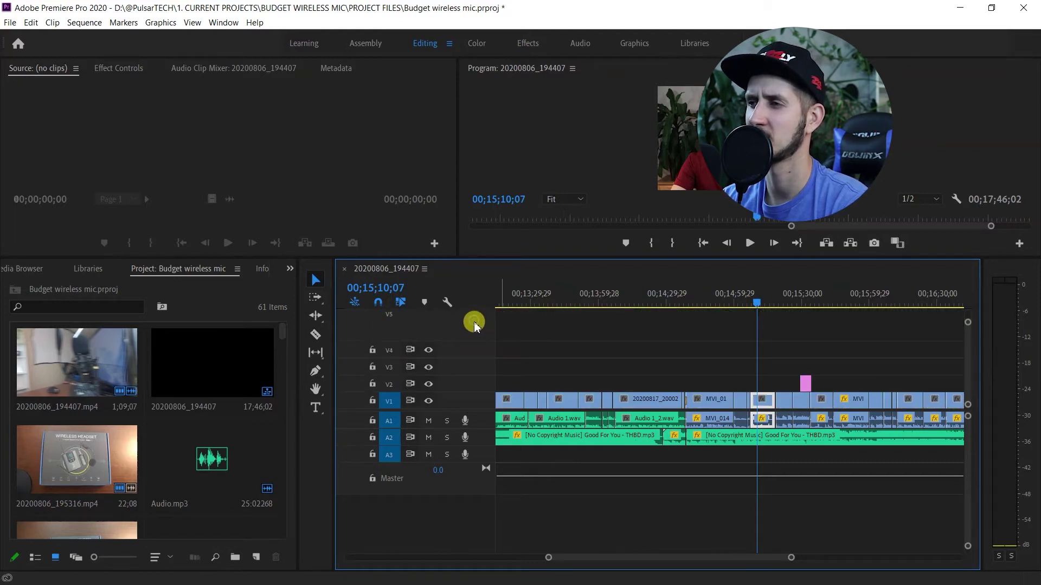
pyautogui.doubleClick(478, 326)
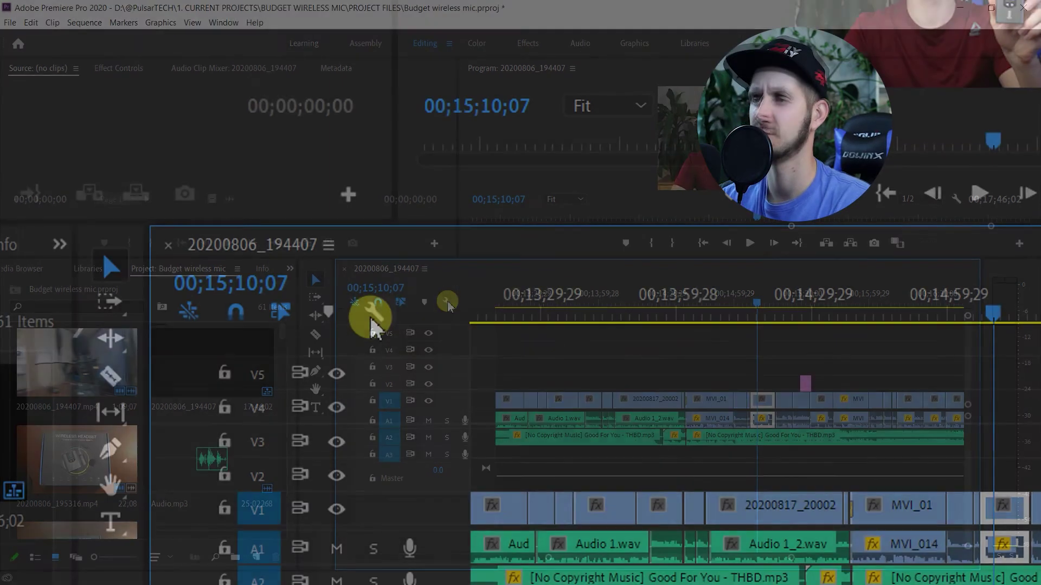
# Save the current track heights as preset 'My favorite preset' assigned to Track Height Preset 2
pyautogui.click(374, 313)
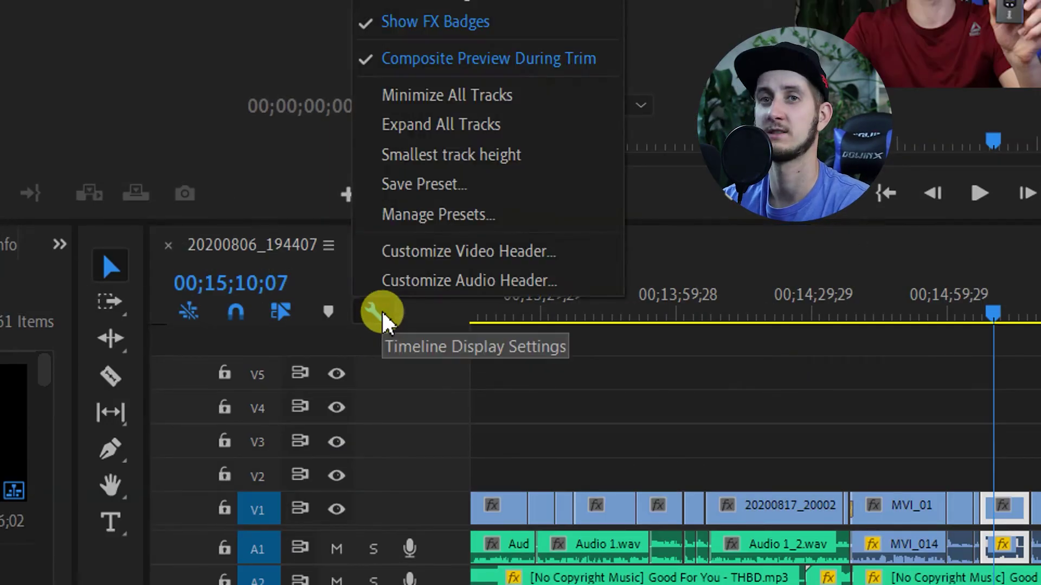
pyautogui.click(389, 186)
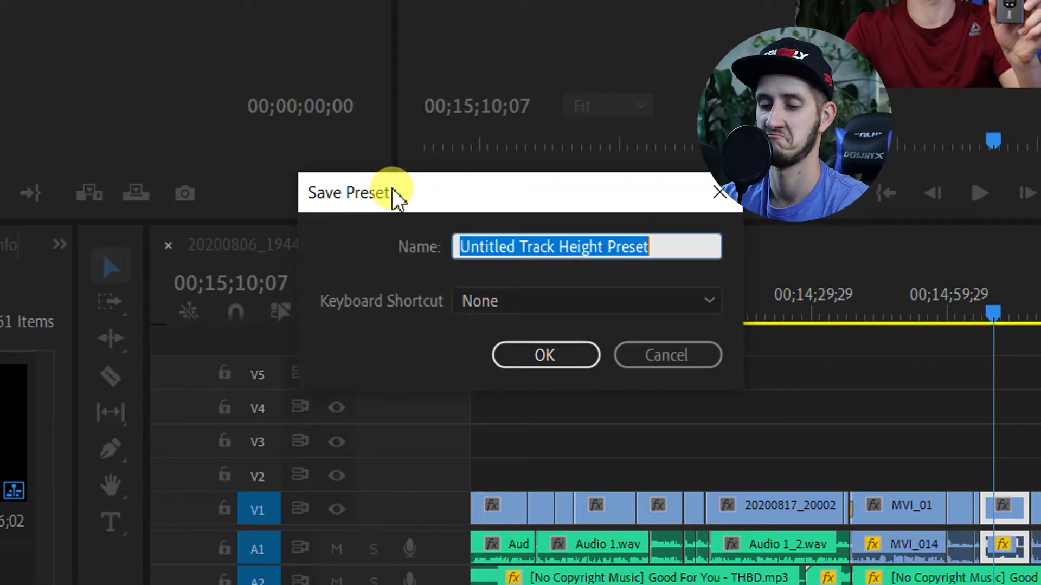
pyautogui.write('My favorite')
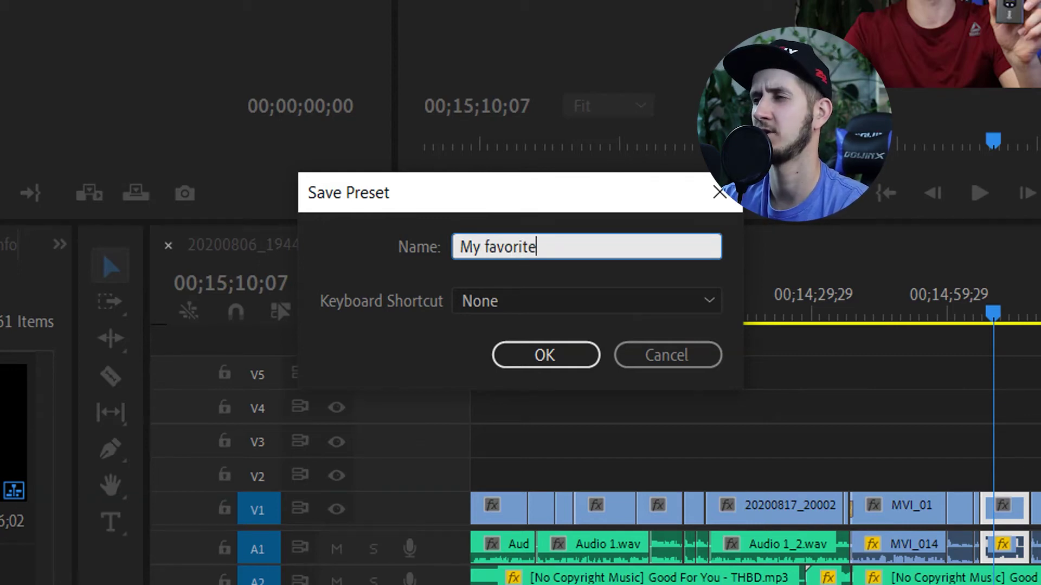
pyautogui.write(' prese')
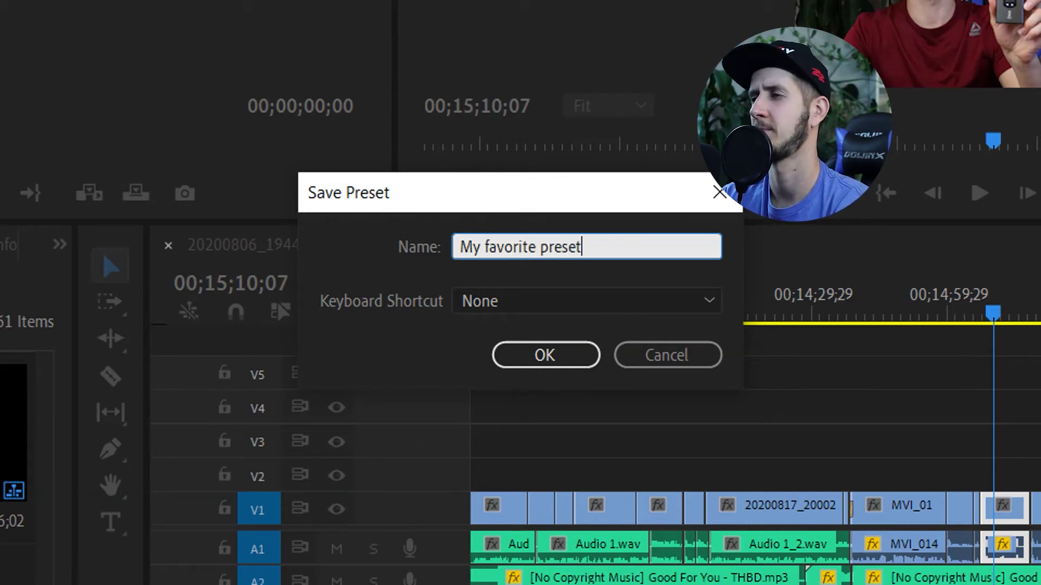
pyautogui.write('t')
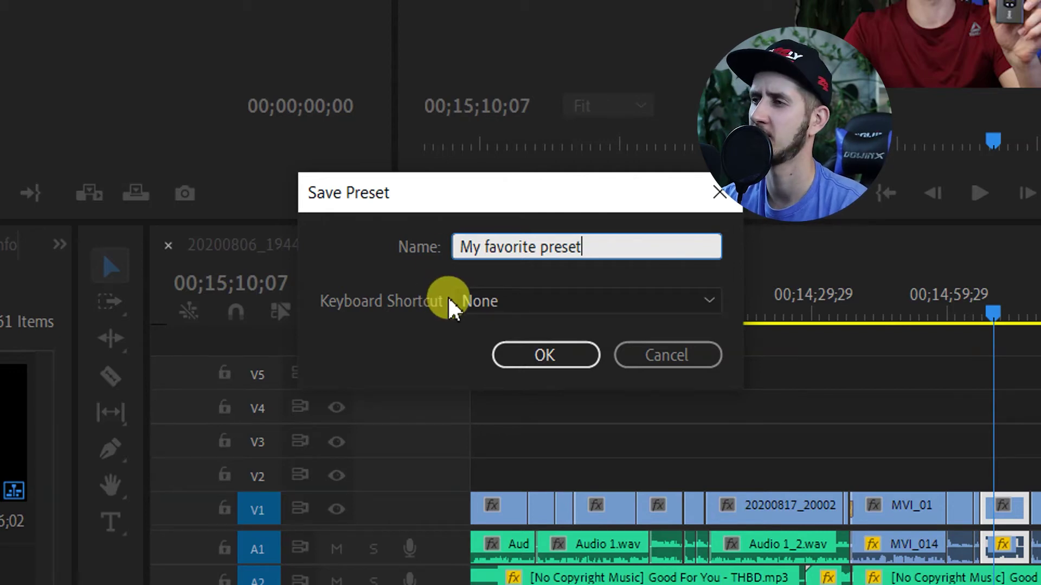
pyautogui.click(477, 301)
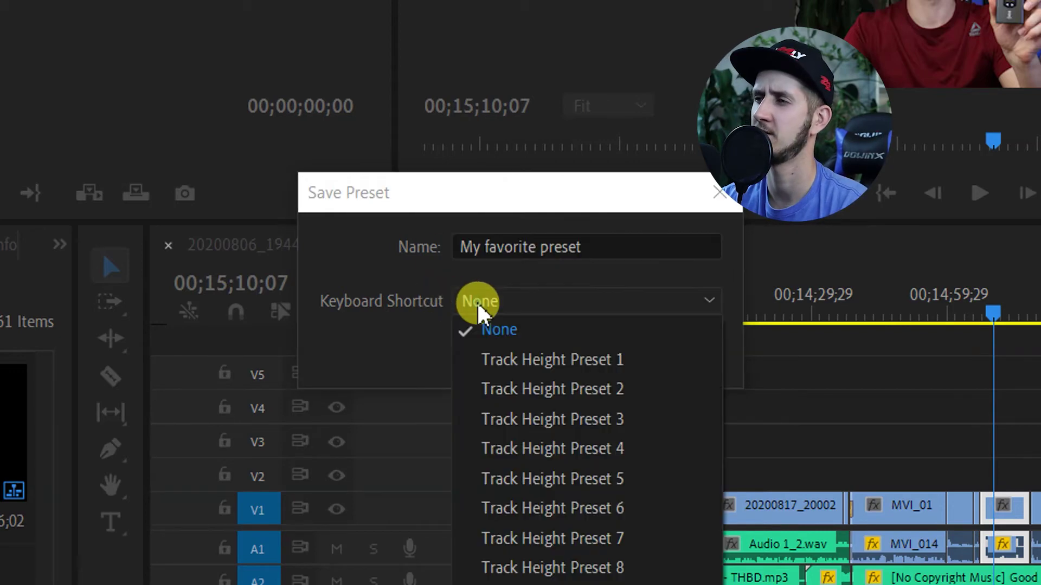
pyautogui.click(509, 389)
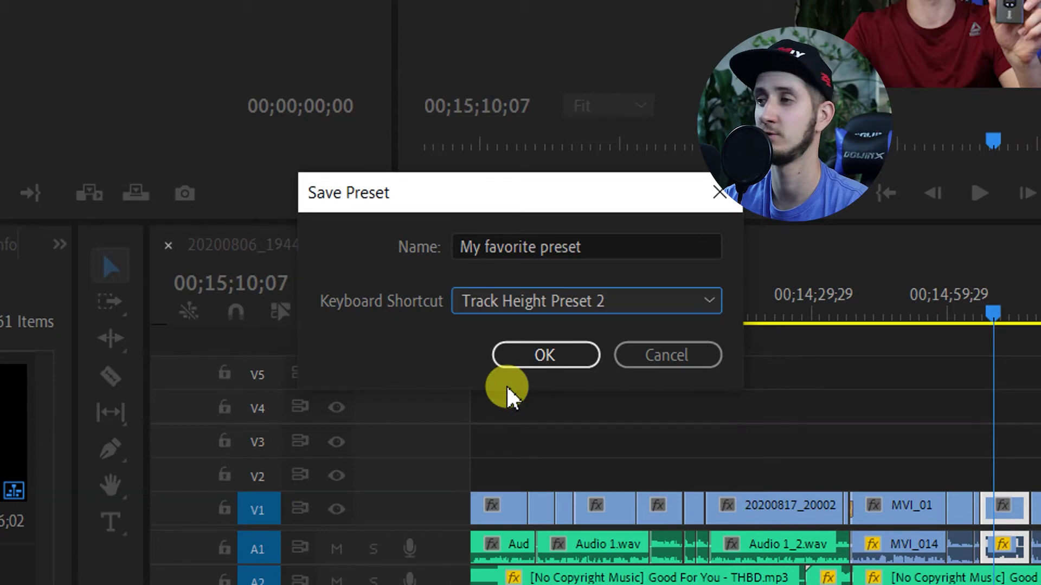
pyautogui.click(505, 362)
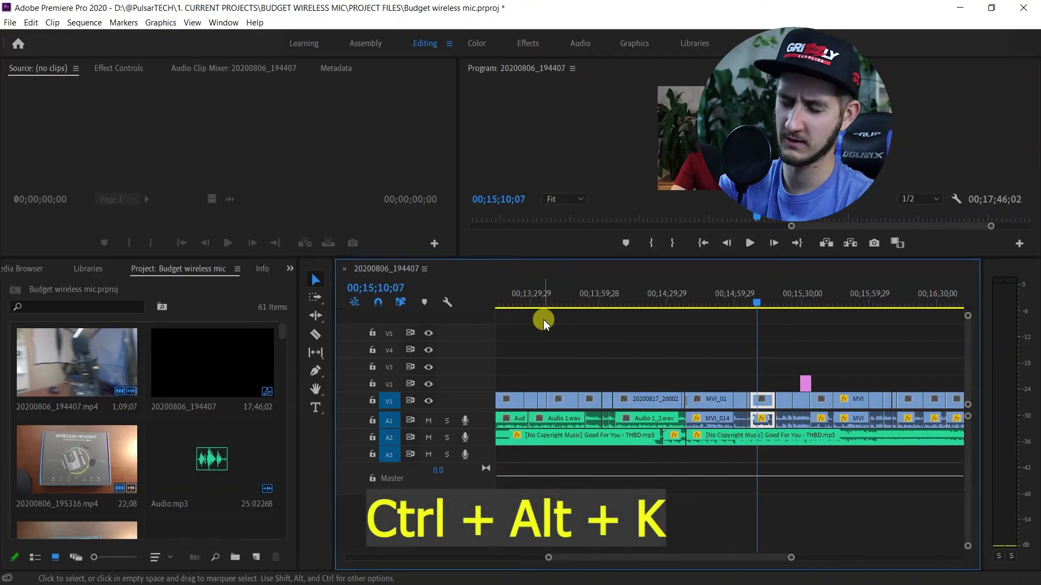
# In Keyboard Shortcuts (Ctrl+Alt+K), search 'height' and select Track Height Preset 2's shortcut cell
pyautogui.hotkey('ctrl', 'alt', 'k')
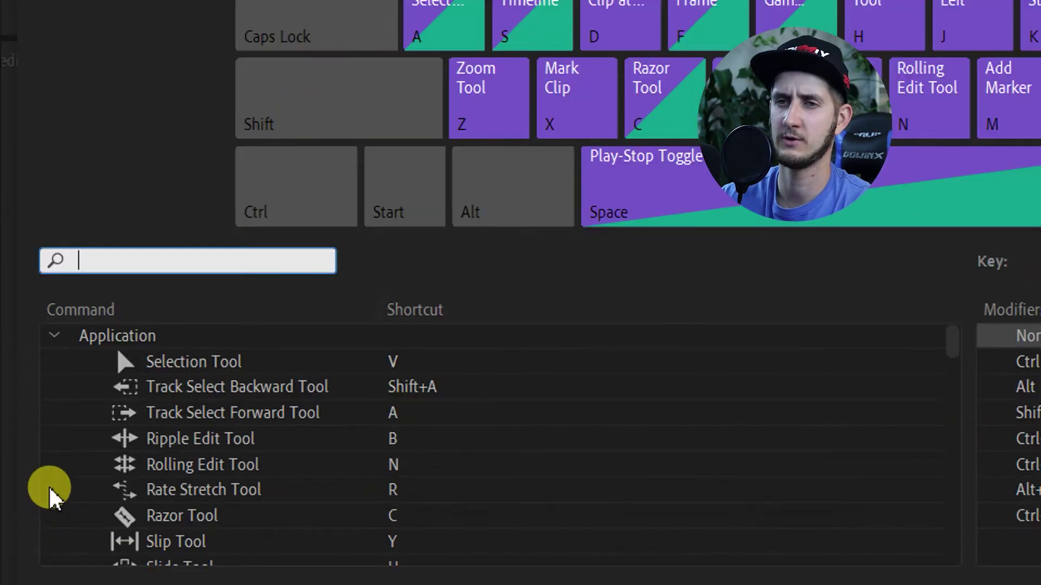
pyautogui.write('hei')
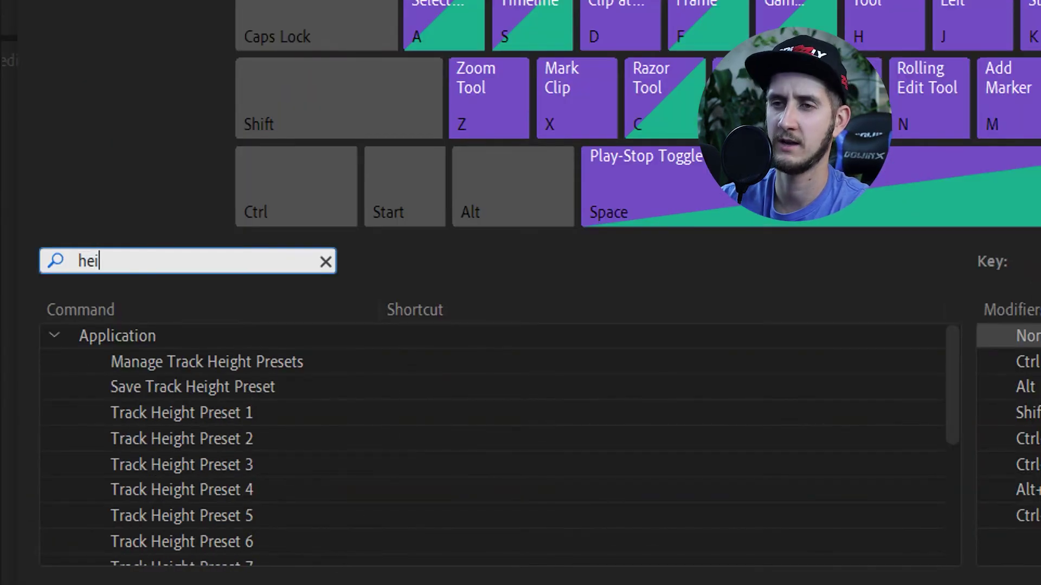
pyautogui.write('ght')
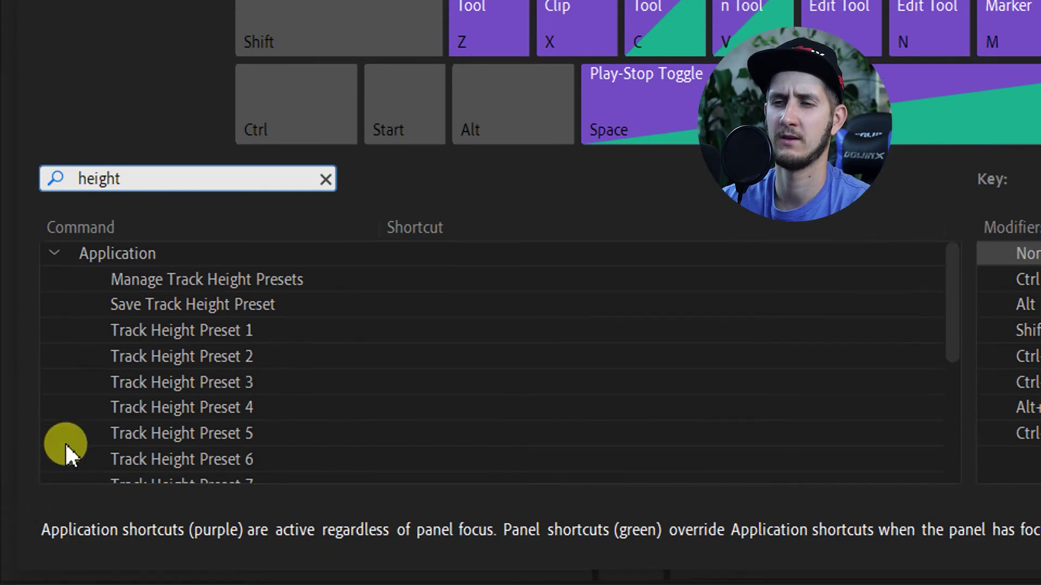
pyautogui.click(139, 358)
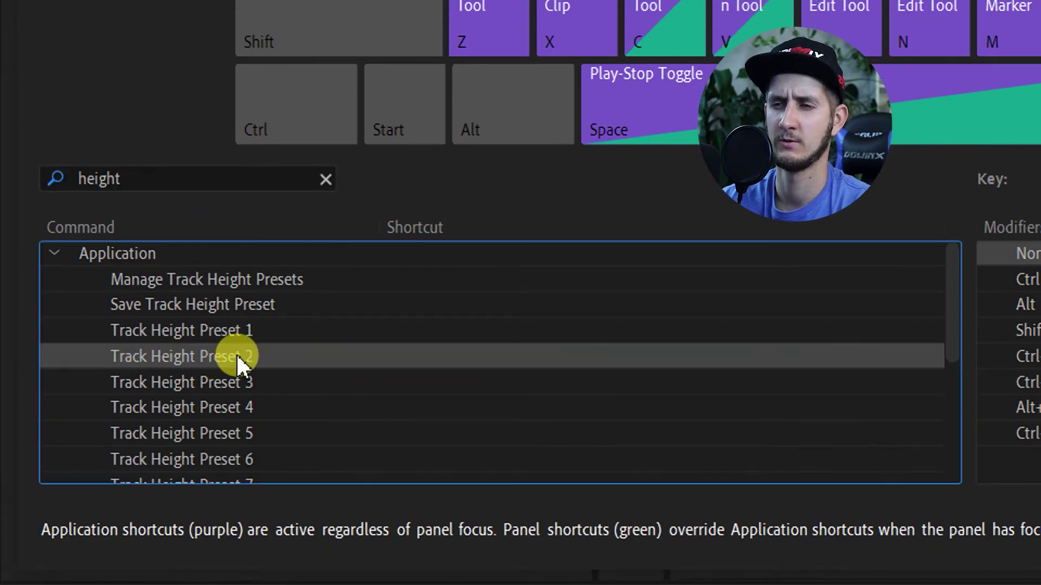
pyautogui.click(424, 357)
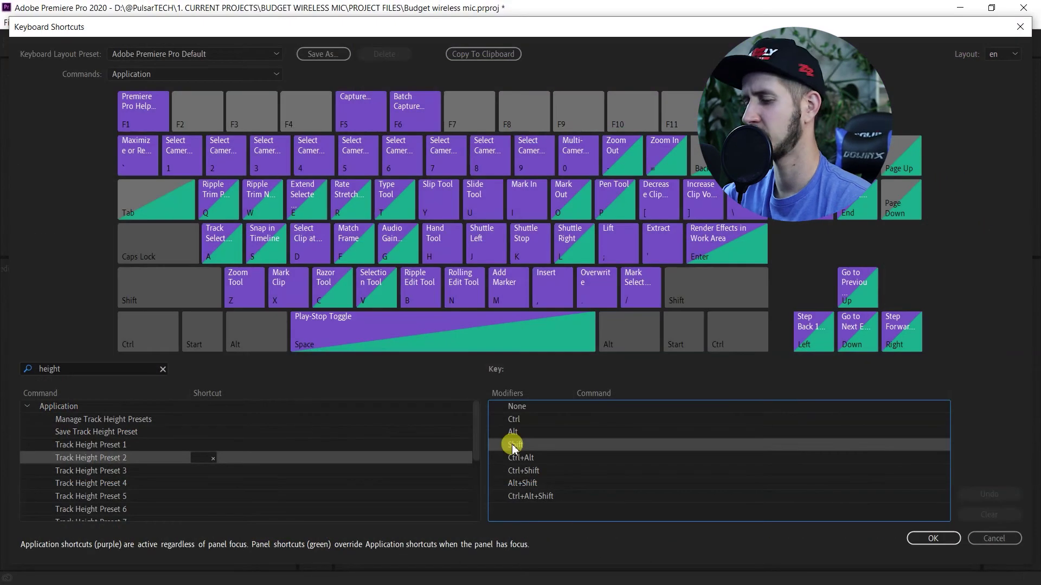
# Check which commands use Shift, then assign Shift+Y to Track Height Preset 2 and confirm
pyautogui.click(935, 330)
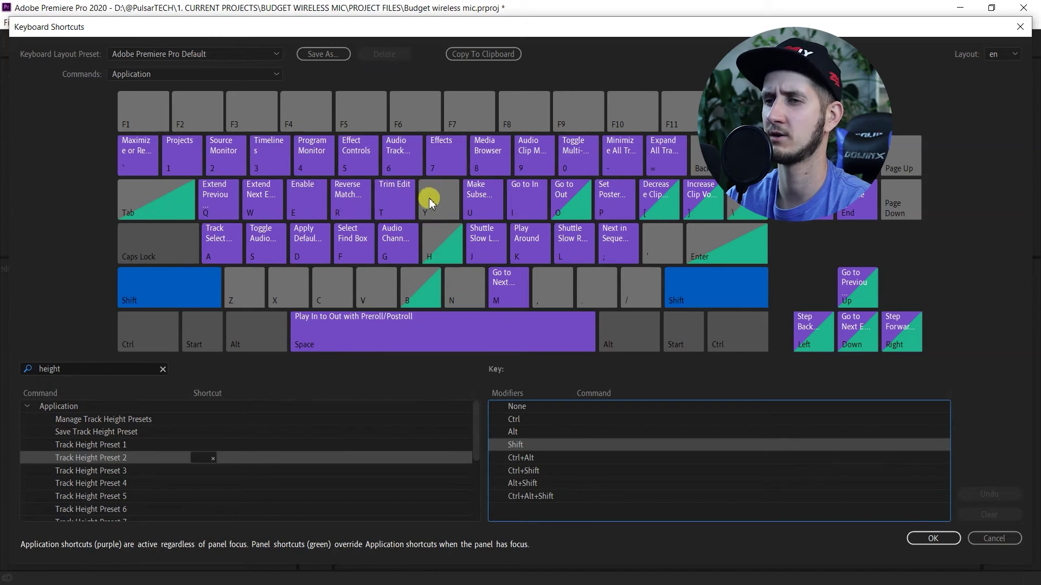
pyautogui.click(196, 456)
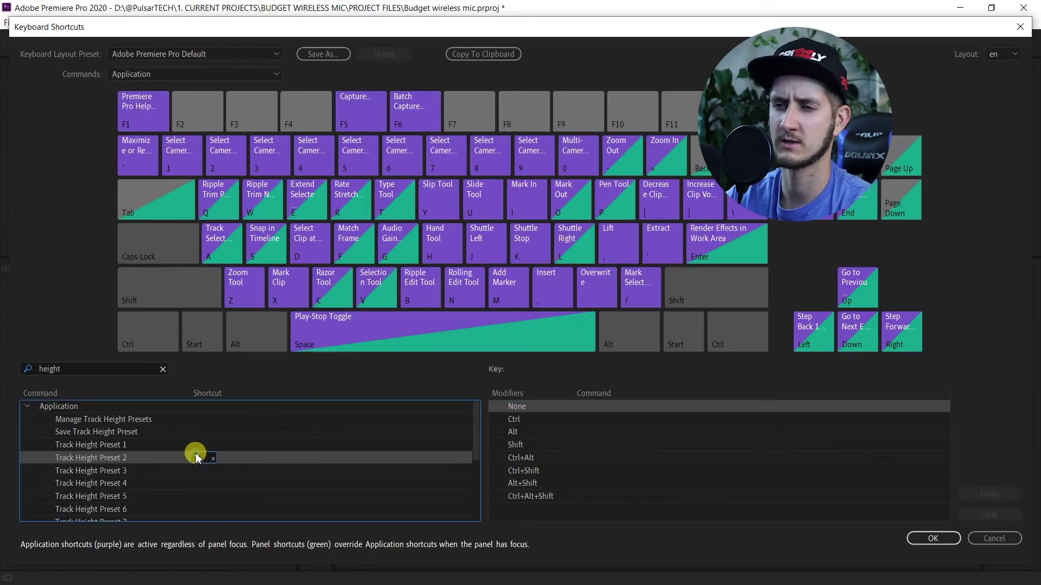
pyautogui.hotkey('shift', 'y')
pyautogui.click(932, 539)
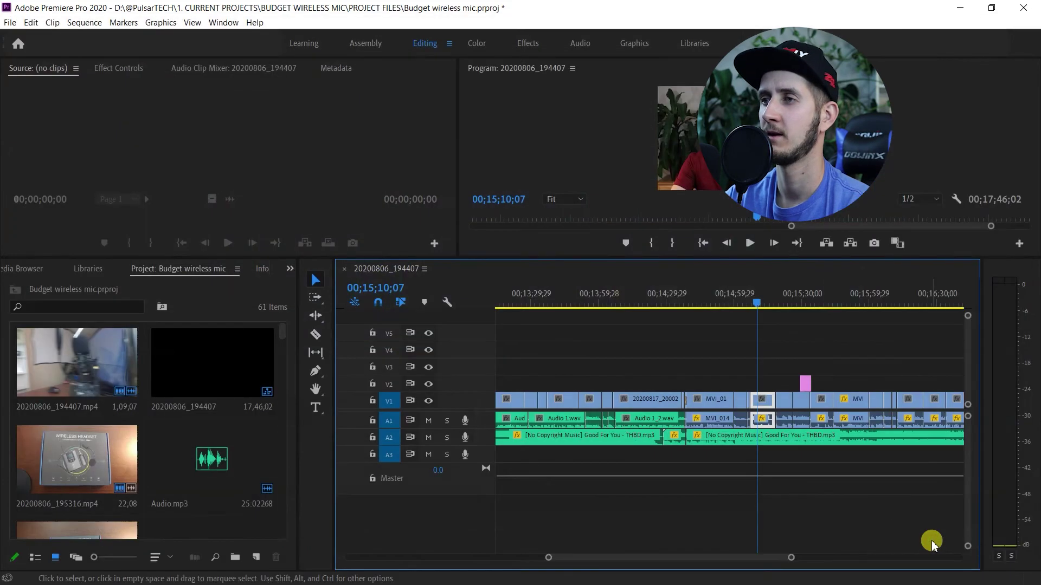
pyautogui.click(689, 450)
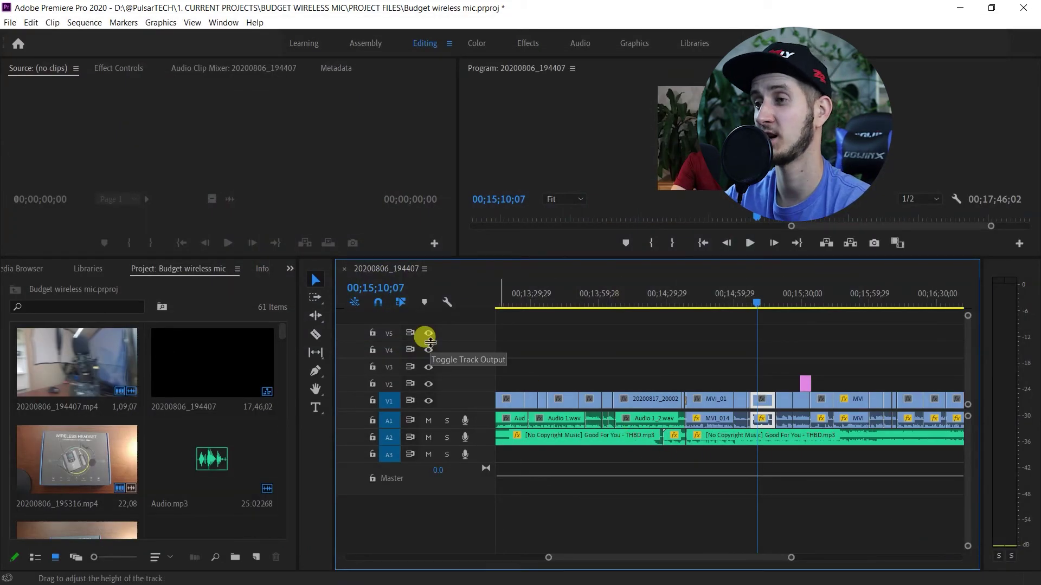
pyautogui.hotkey('shift', 'y')
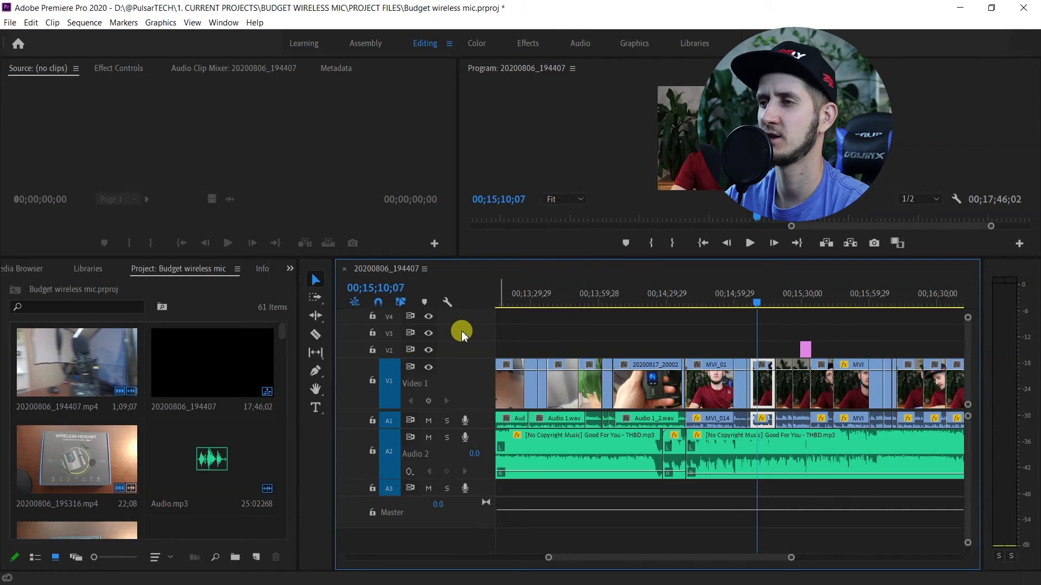
pyautogui.doubleClick(462, 333)
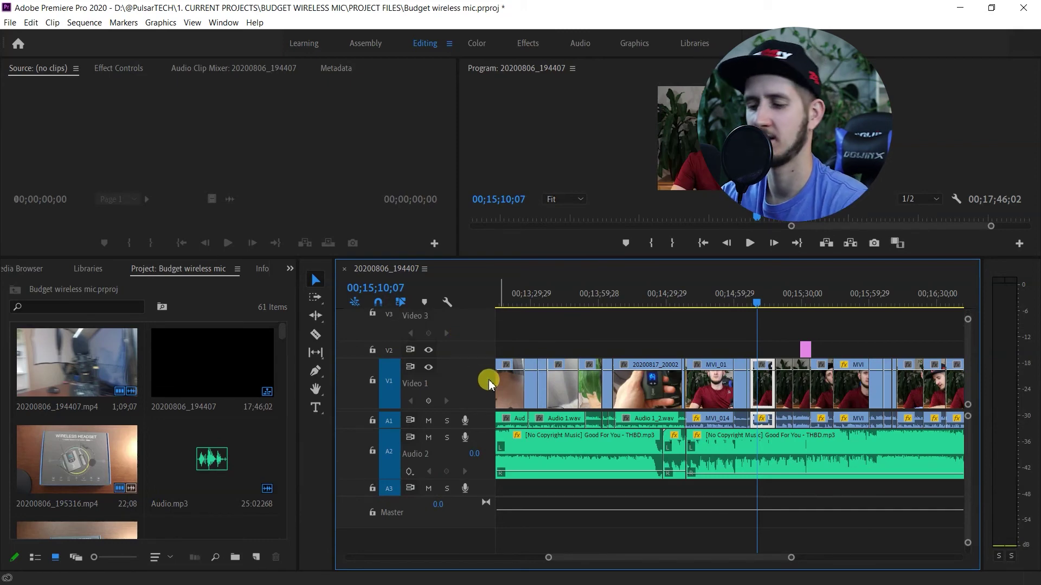
pyautogui.hotkey('shift', '-')
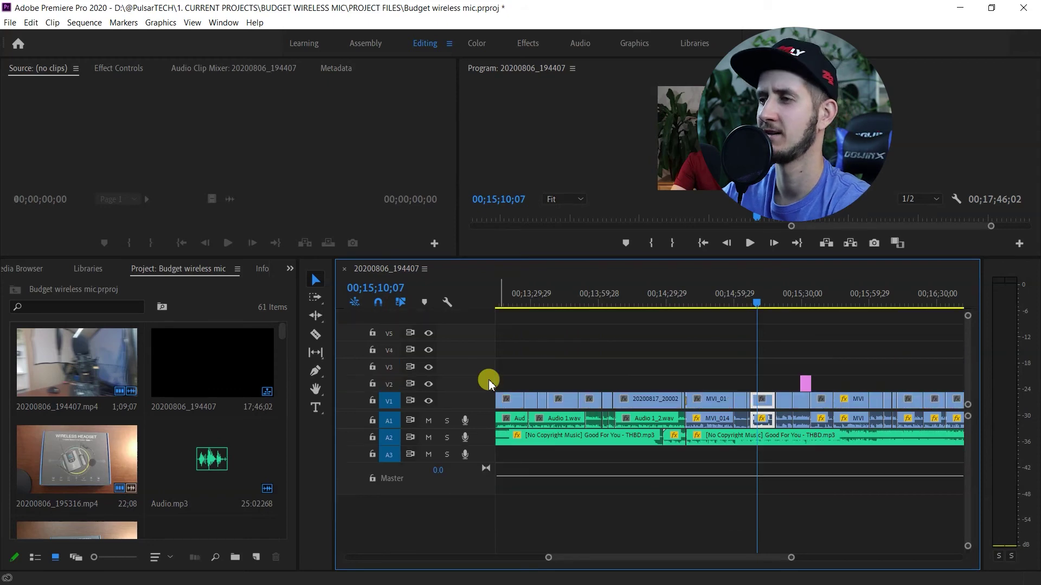